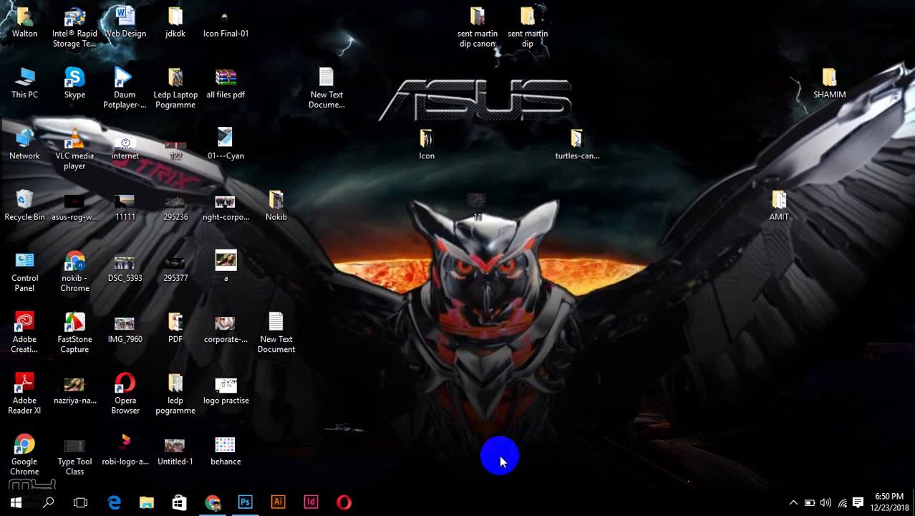
- Bring Photoshop forward on the business card design and show its guides
click(245, 502)
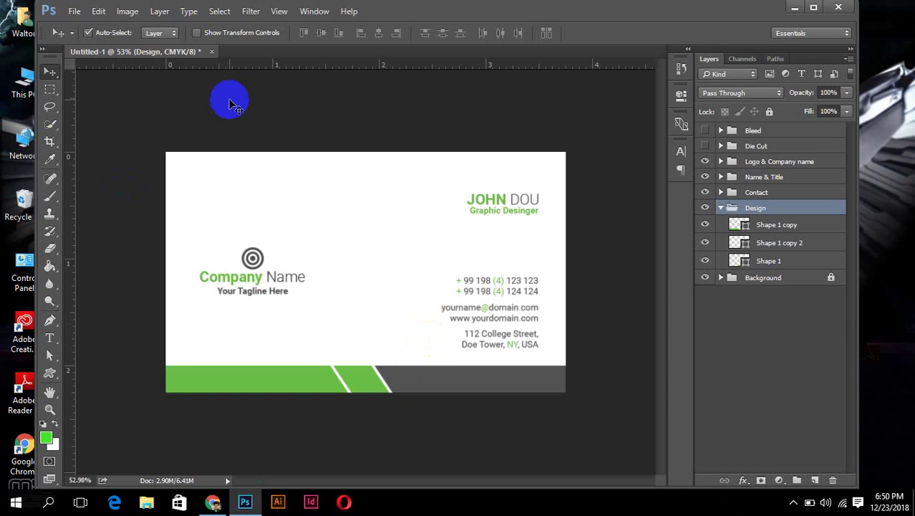
key(ctrl+semicolon)
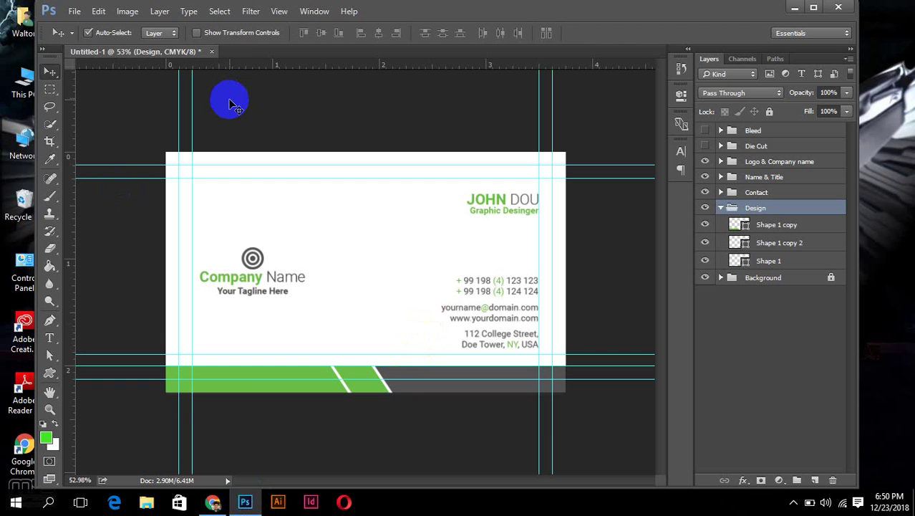
click(75, 11)
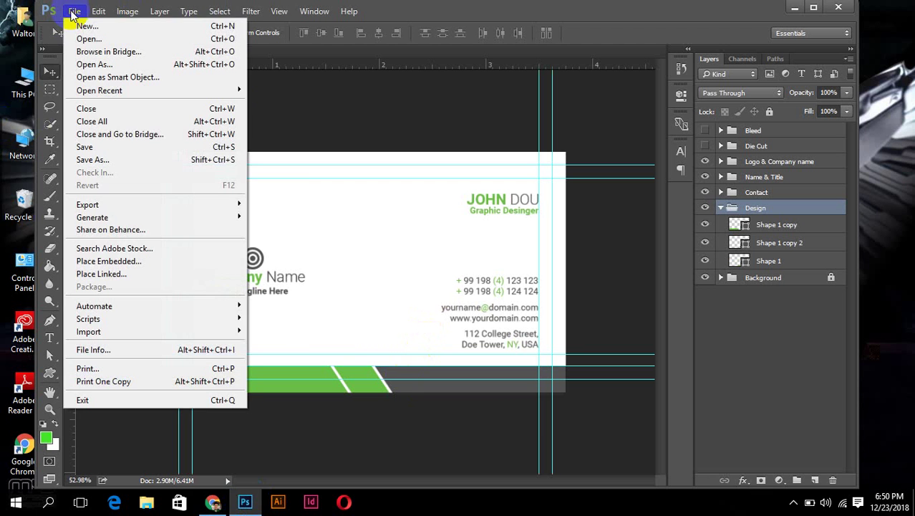
click(87, 26)
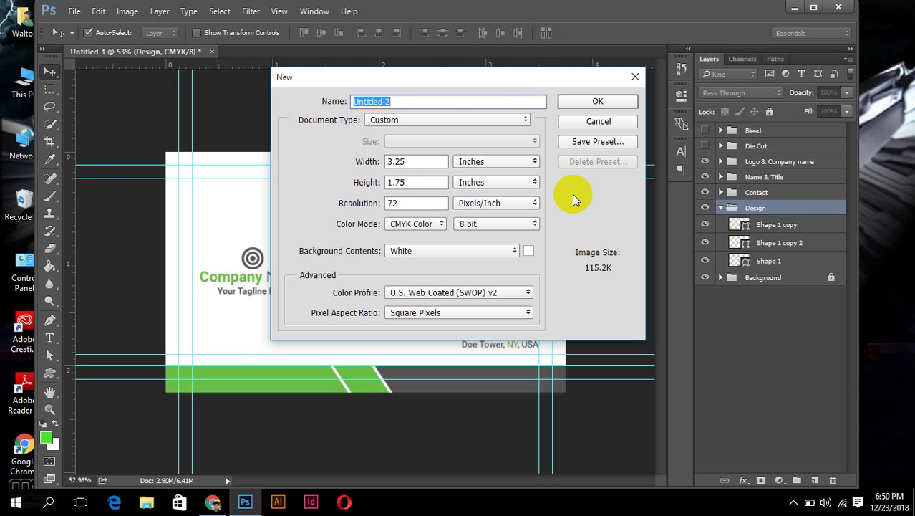
click(466, 119)
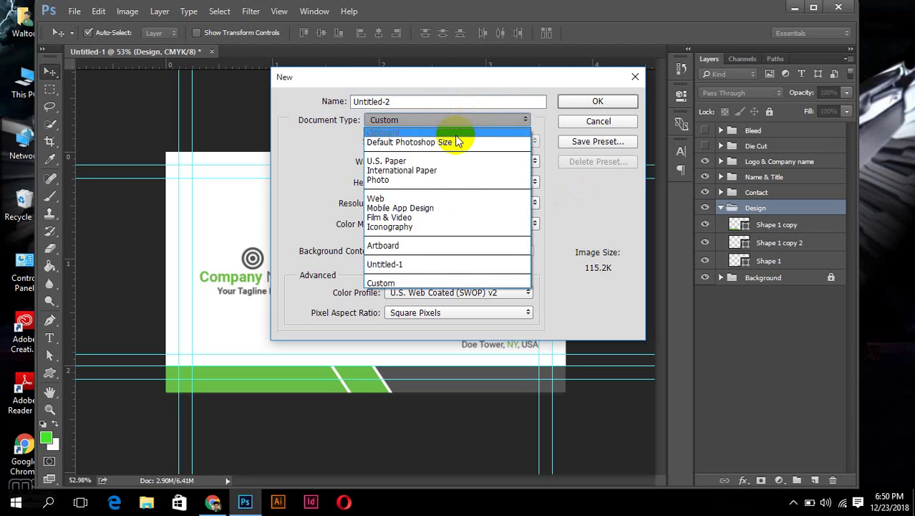
click(439, 172)
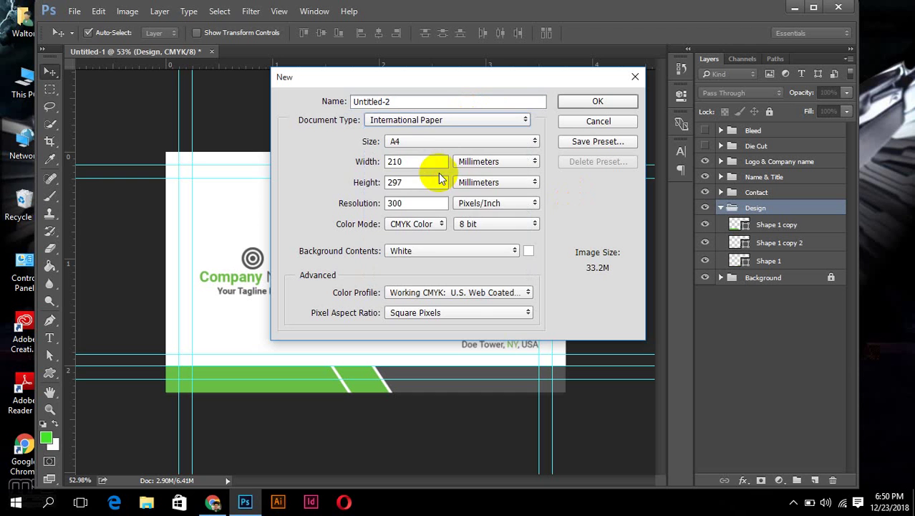
click(438, 120)
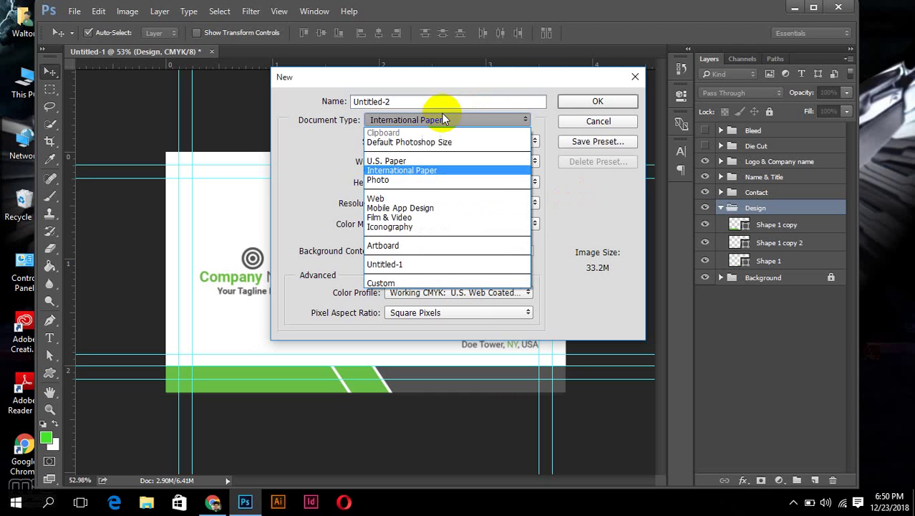
click(423, 156)
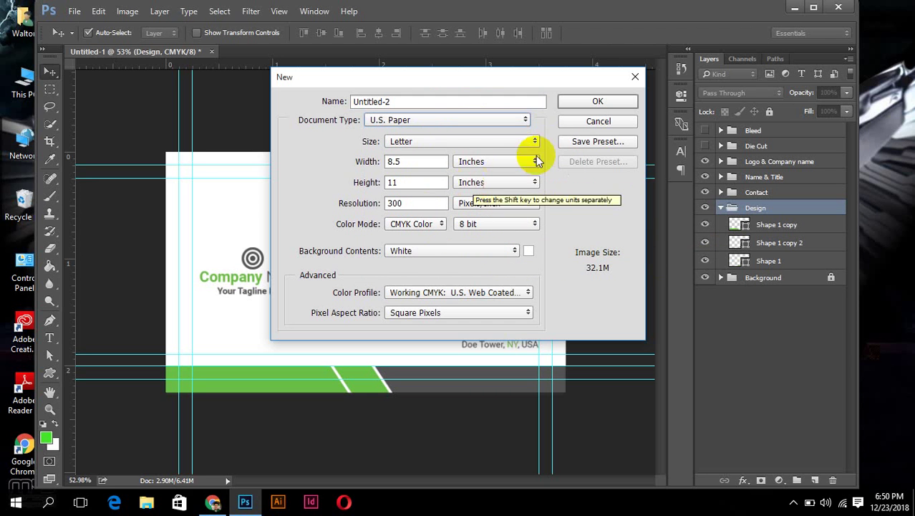
click(579, 103)
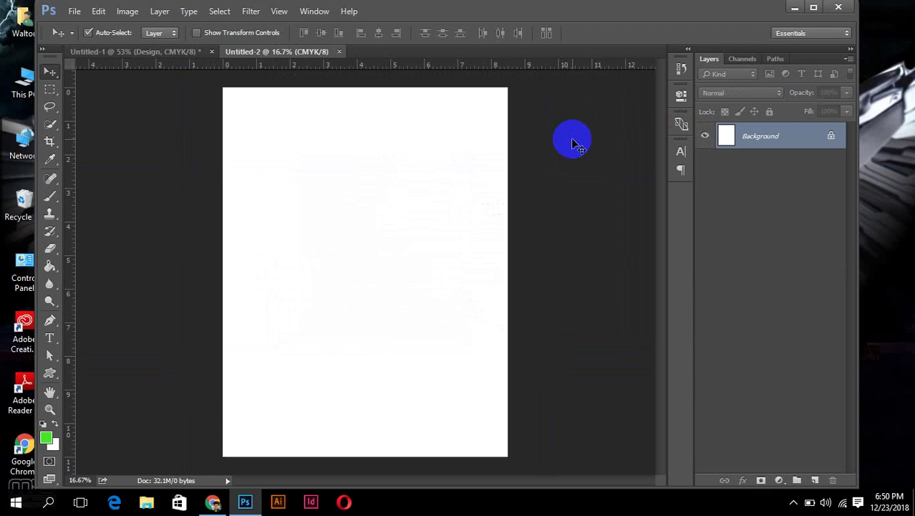
- Close the blank document and create a new 8.75 × 11.25 in, 300 ppi CMYK document
click(339, 52)
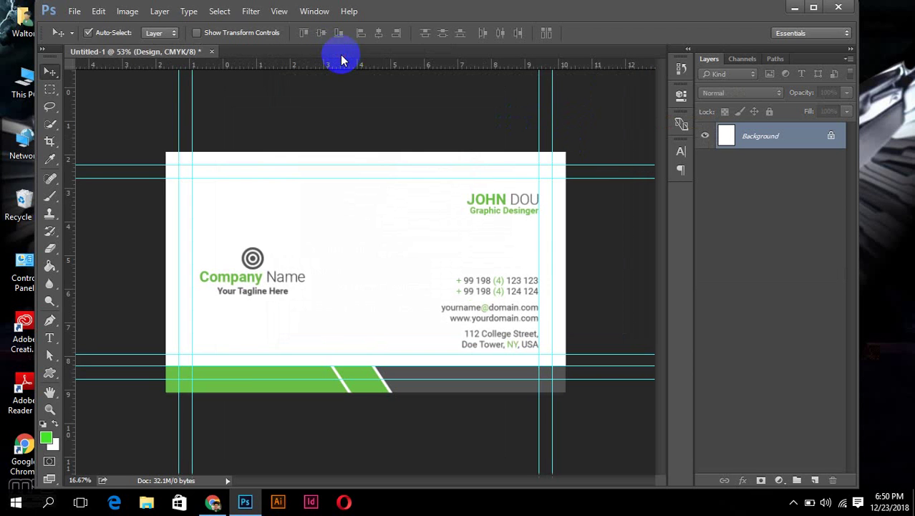
click(75, 10)
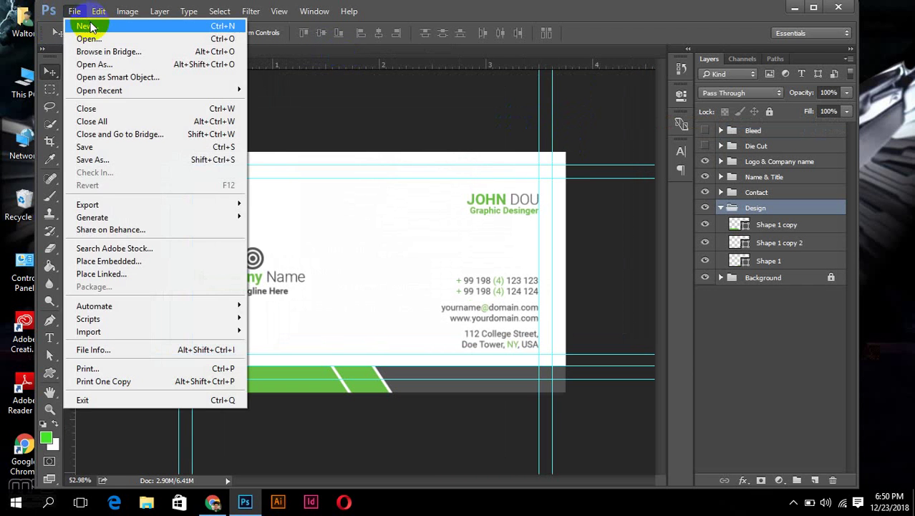
click(86, 26)
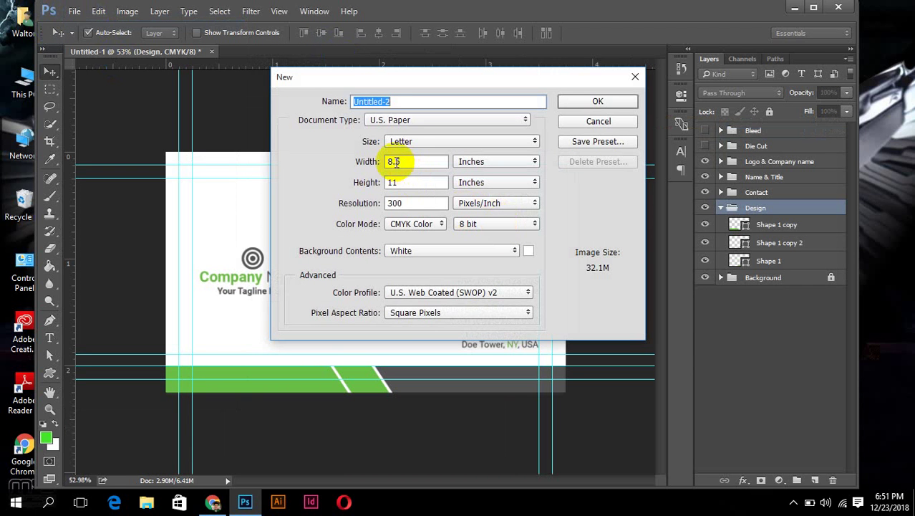
click(396, 163)
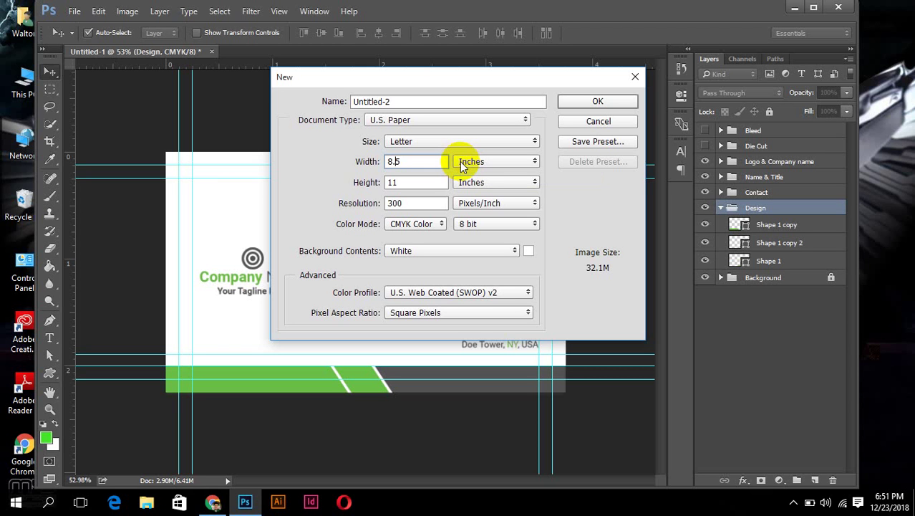
text(7)
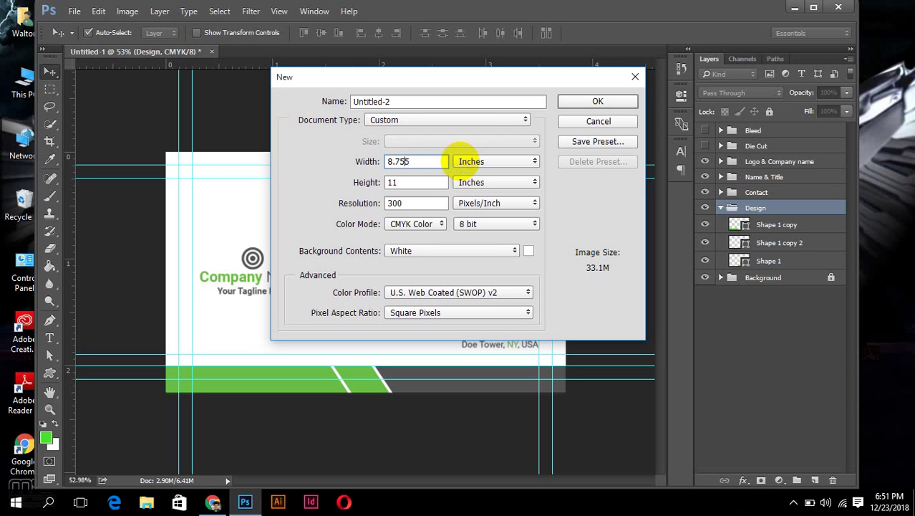
text(5)
key(BackSpace)
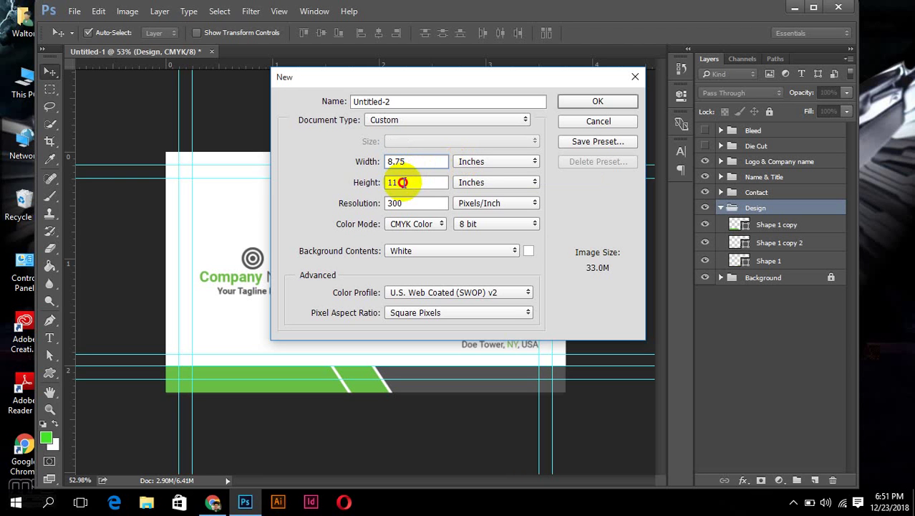
click(403, 183)
text(.25)
click(600, 101)
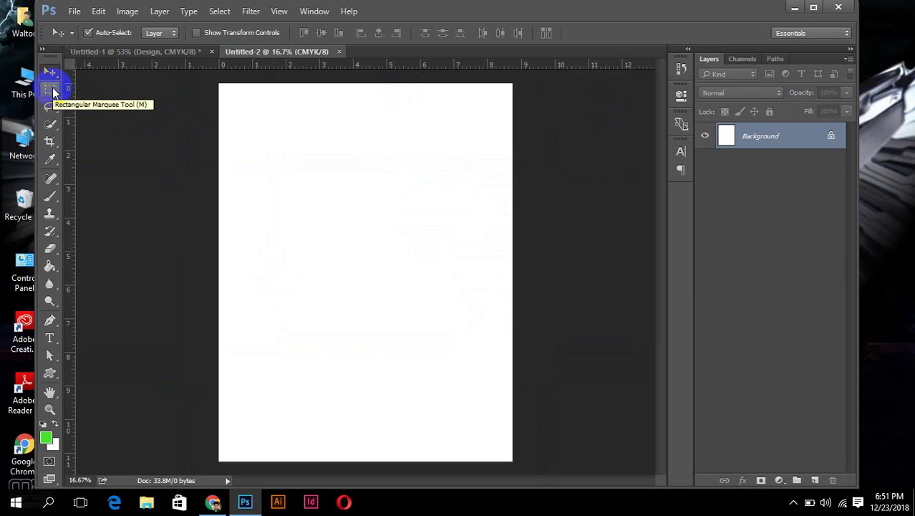
- Set the Rectangular Marquee to Fixed Size, 0.125 in wide by 0.125 in high
click(50, 90)
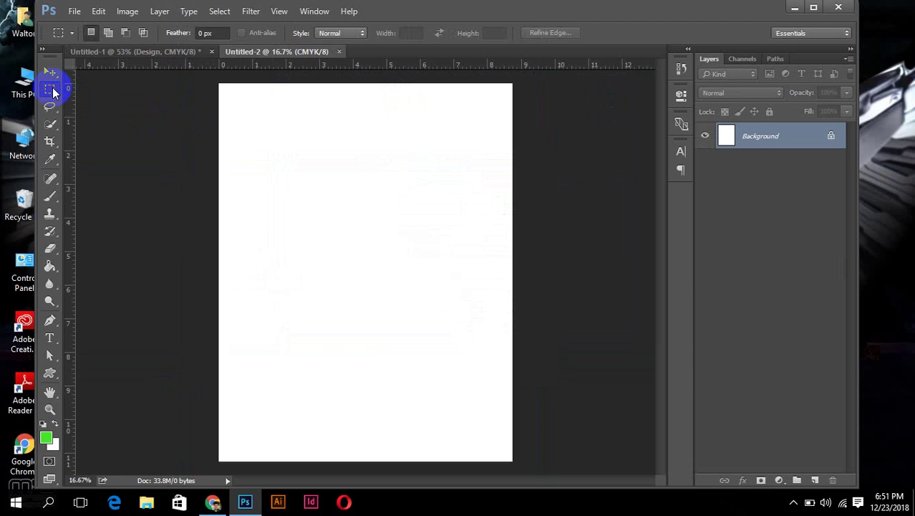
click(360, 36)
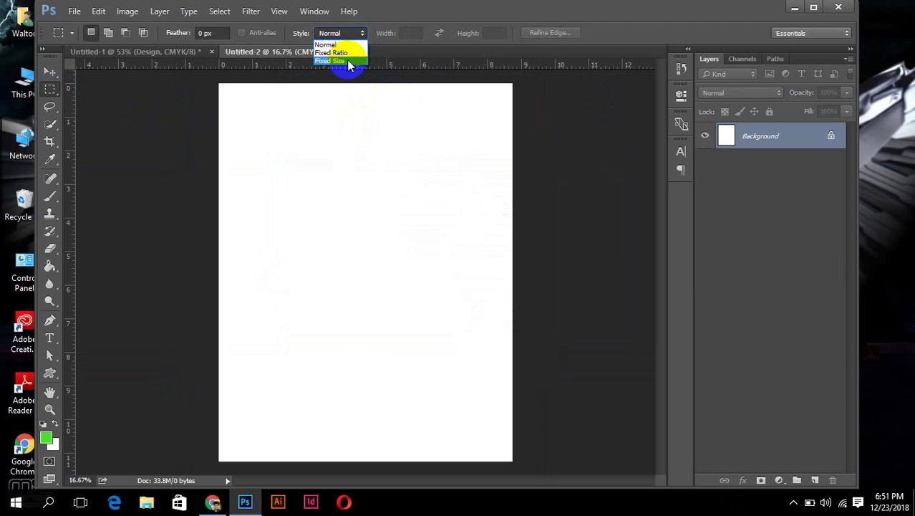
click(347, 62)
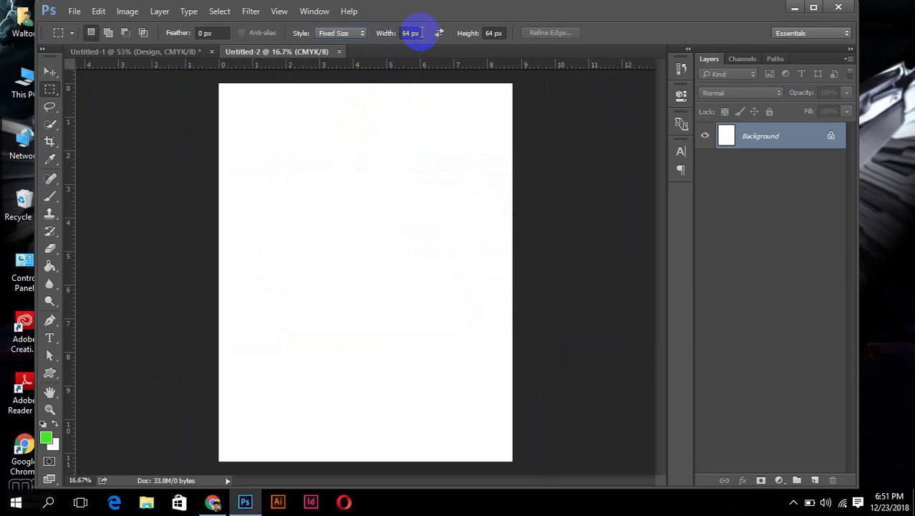
drag(422, 33, 392, 36)
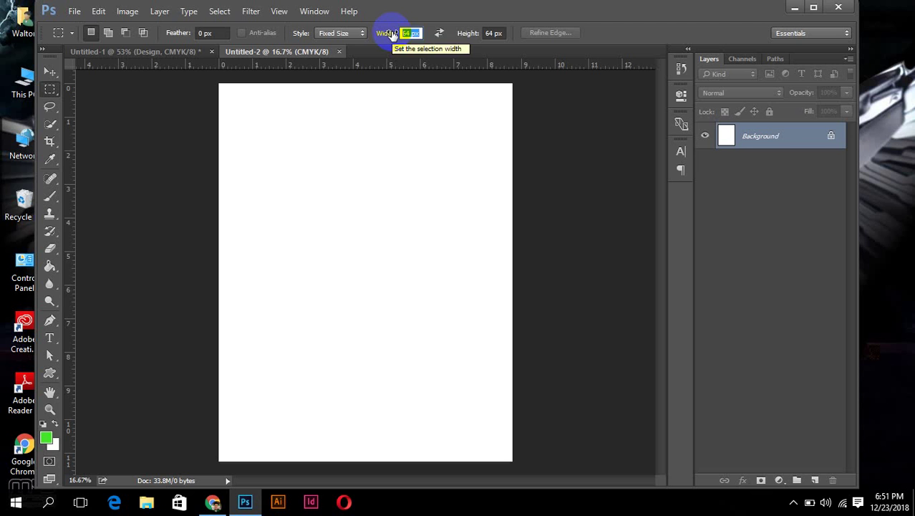
text(.125)
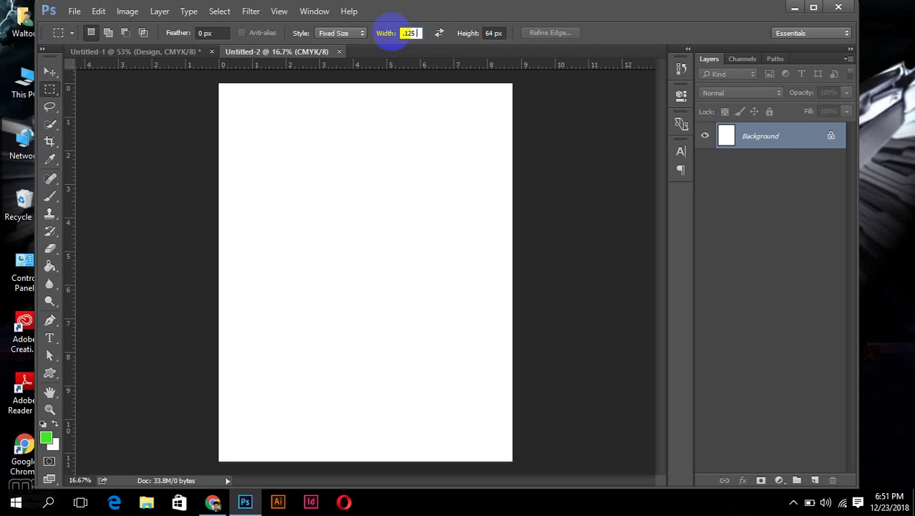
text( in)
key(Return)
click(495, 33)
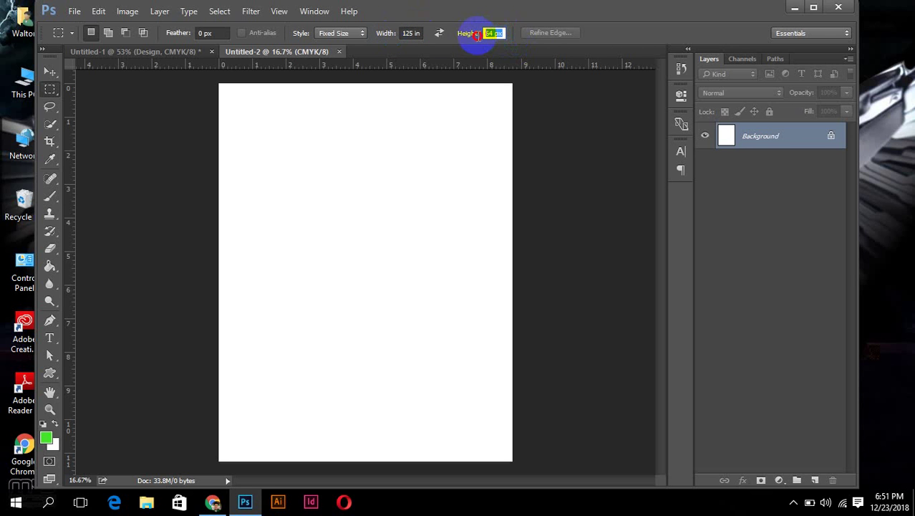
text(.125 i)
key(Return)
key(Return)
- Click the fixed-size marquee at several canvas spots to place a 0.125 in square
click(570, 211)
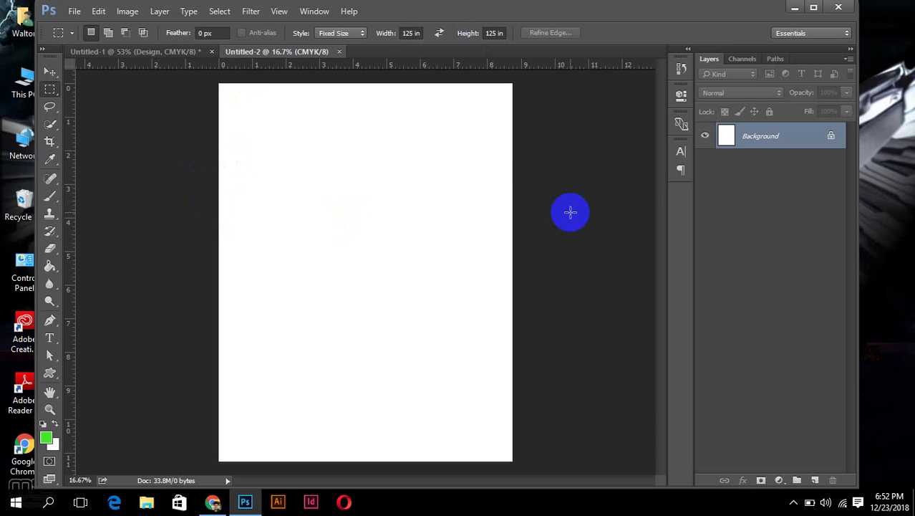
click(239, 93)
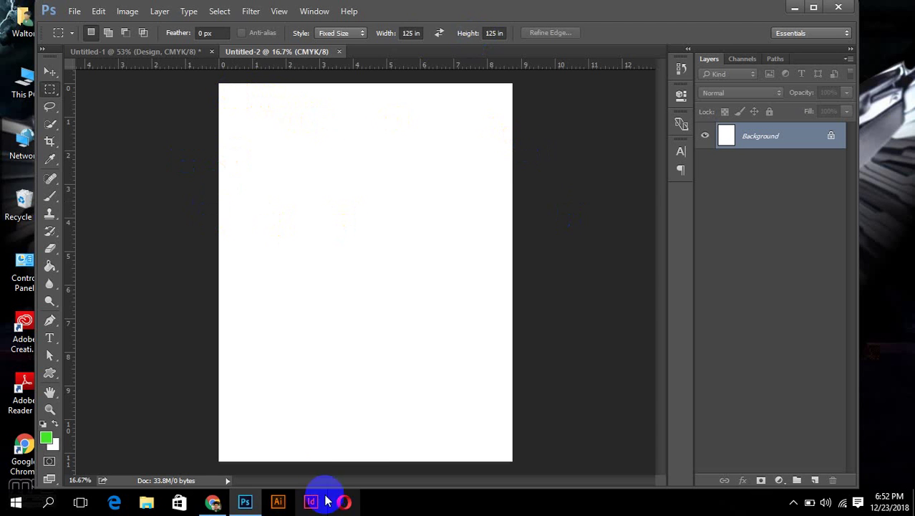
click(317, 464)
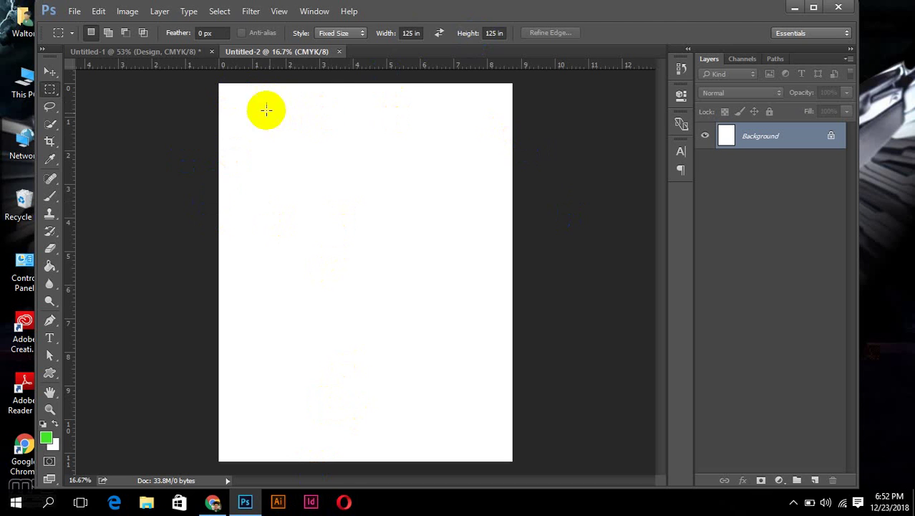
click(246, 94)
click(424, 461)
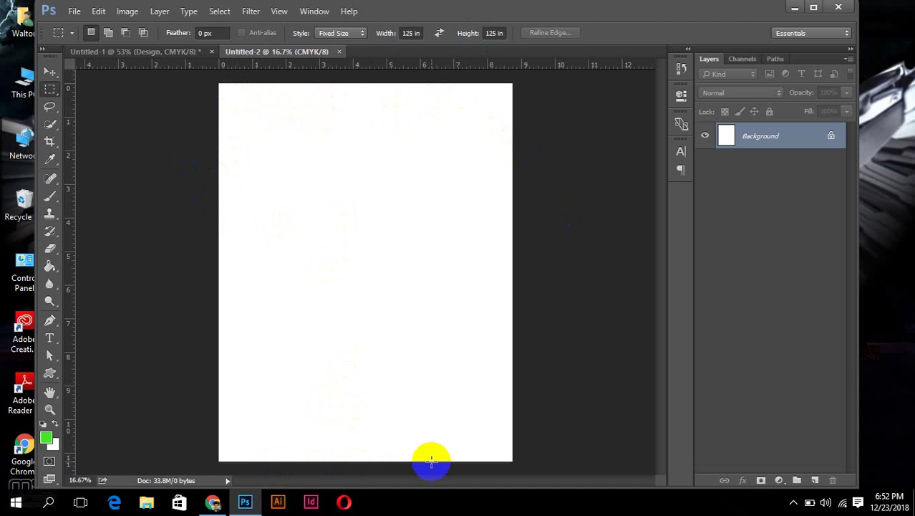
click(532, 272)
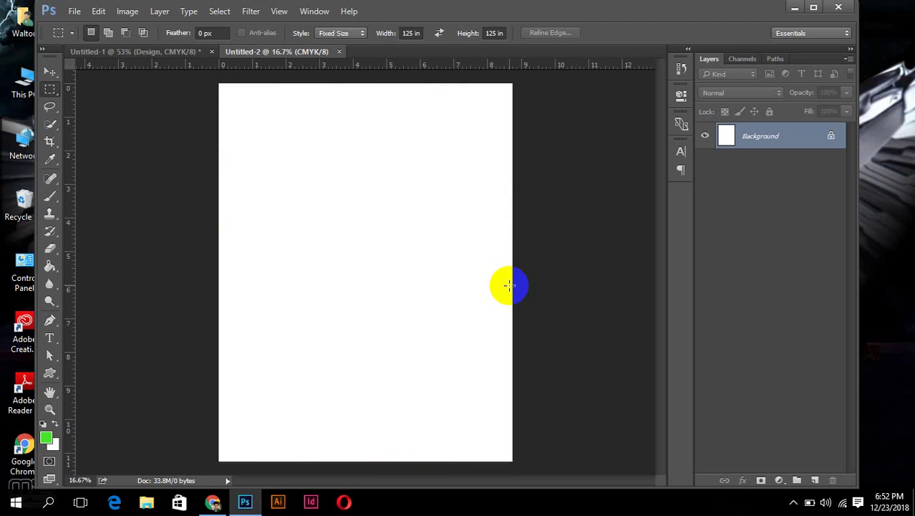
click(229, 300)
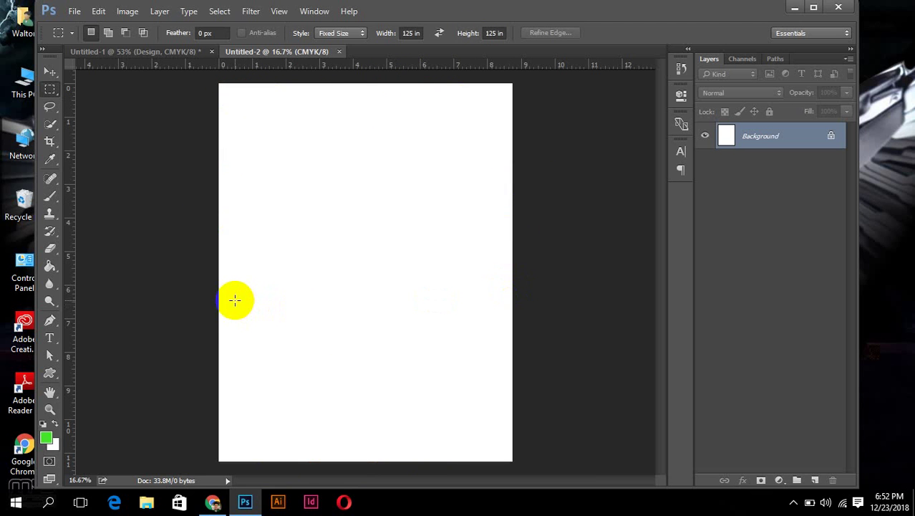
click(456, 70)
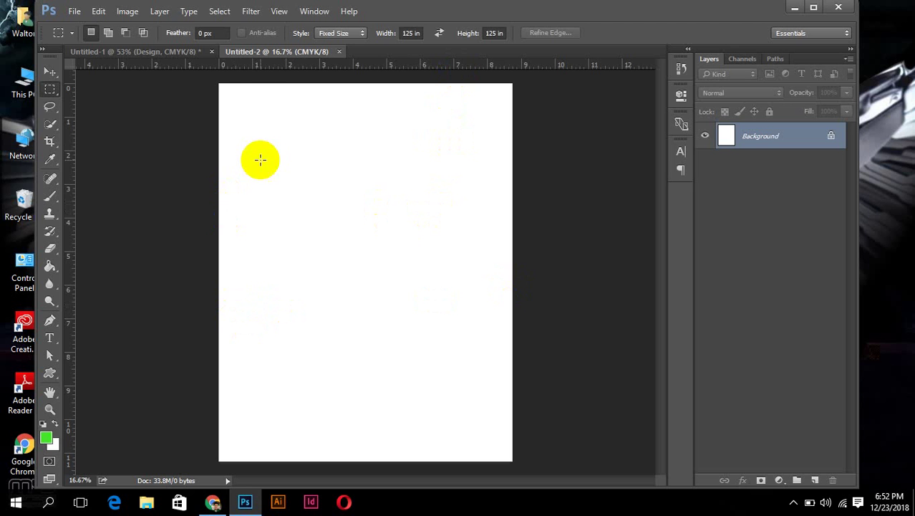
click(225, 90)
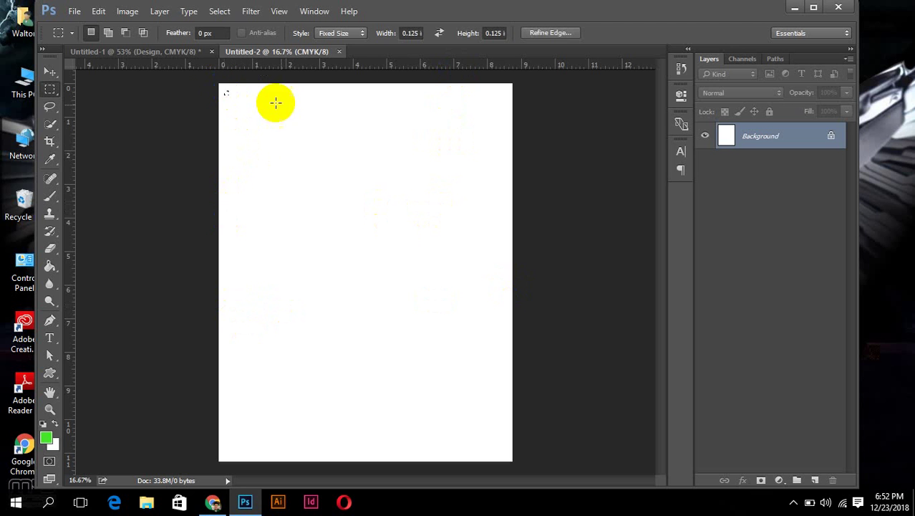
- Snap the square to the top-left page corner and add guides along its bottom and right edges
scroll(222, 85, up, 1)
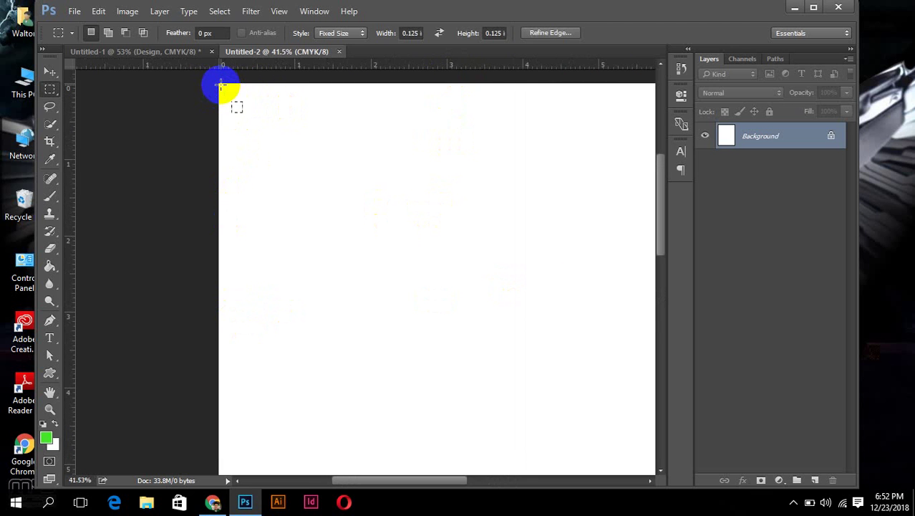
scroll(222, 86, up, 3)
scroll(222, 86, up, 1)
scroll(222, 86, up, 1)
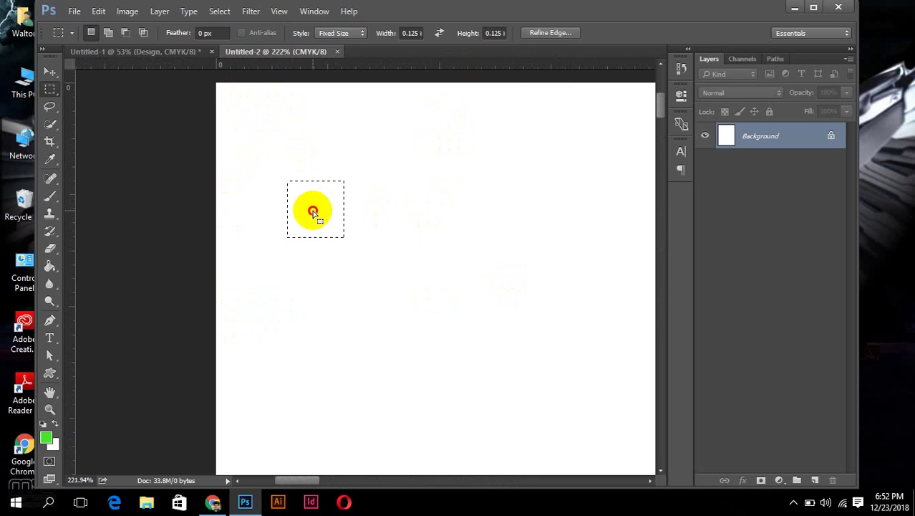
drag(313, 211, 243, 117)
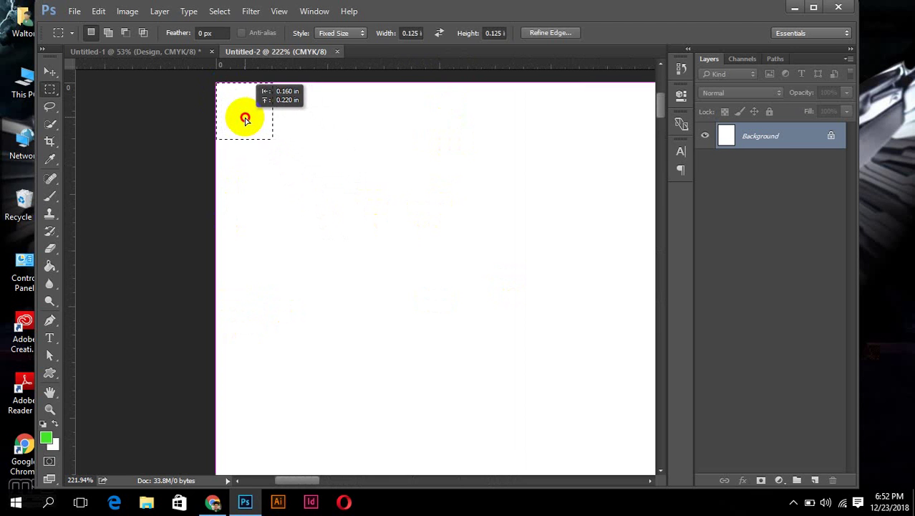
drag(385, 69, 378, 139)
drag(70, 200, 272, 220)
- At the bottom-right corner, add guides along the 0.125 in square's top and left edges
scroll(439, 206, down, 2)
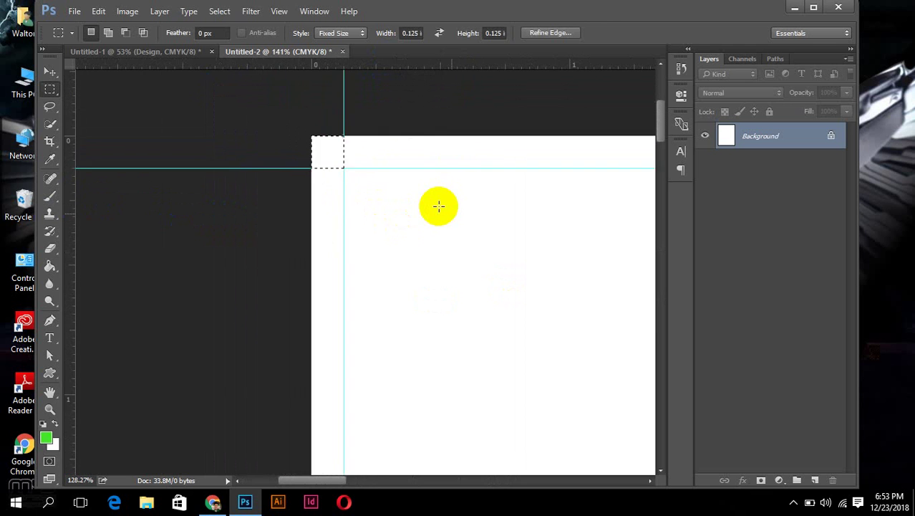
scroll(438, 207, down, 3)
scroll(438, 206, down, 2)
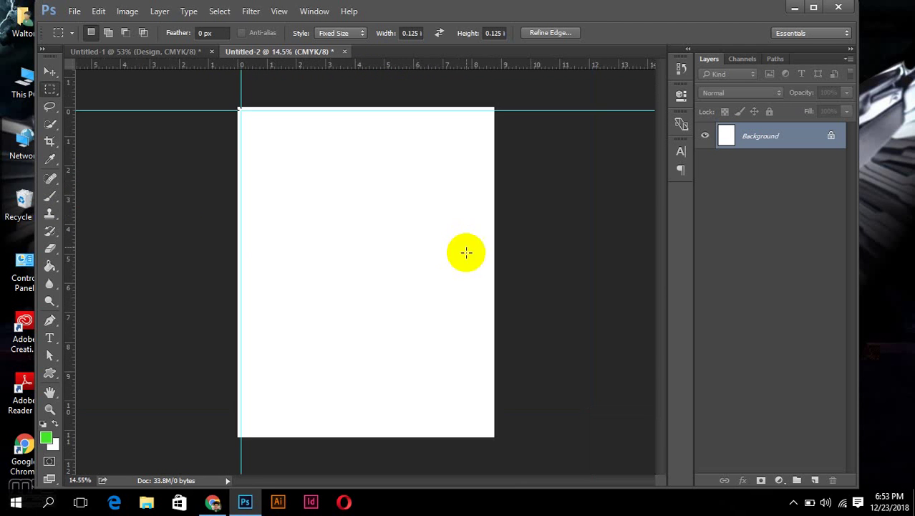
scroll(485, 437, up, 3)
scroll(490, 439, up, 2)
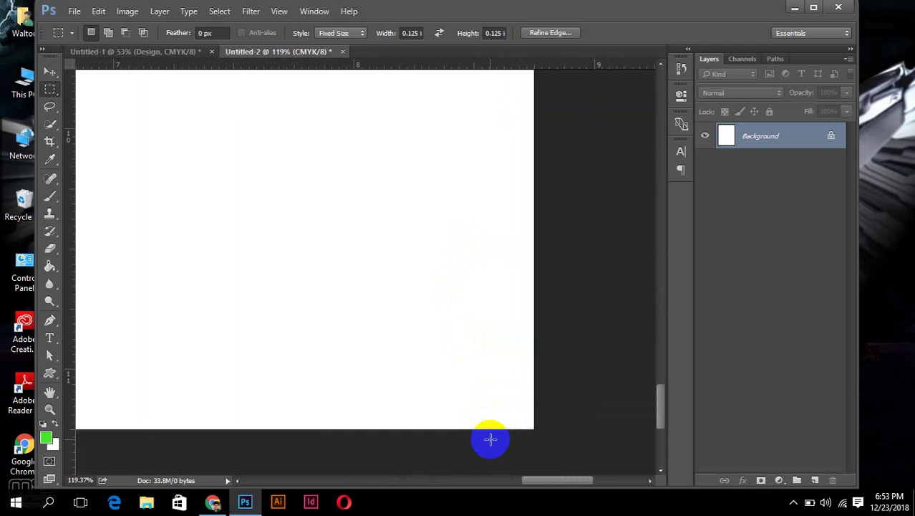
scroll(490, 438, up, 2)
scroll(516, 387, up, 1)
mouse_move(530, 352)
mouse_down()
mouse_move(396, 244)
mouse_move(418, 265)
mouse_up()
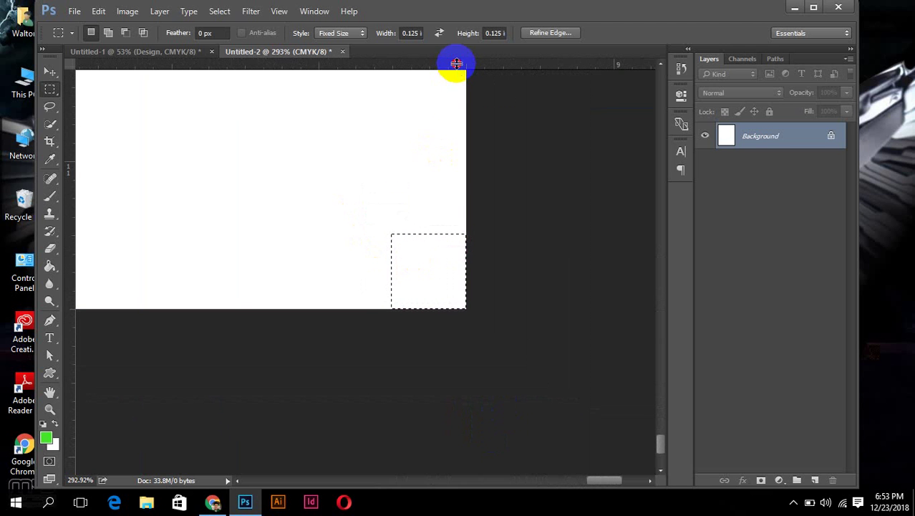
drag(453, 64, 454, 234)
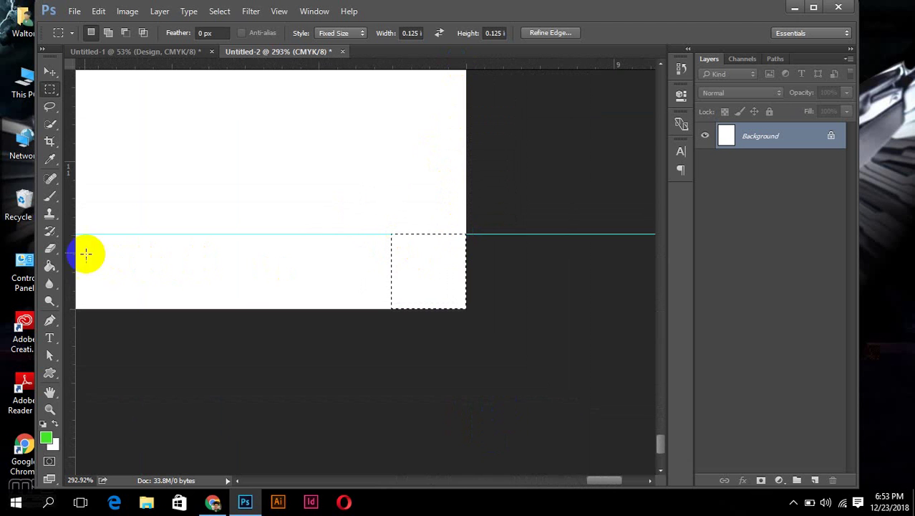
mouse_move(72, 248)
mouse_down()
mouse_move(406, 299)
mouse_move(391, 300)
mouse_up()
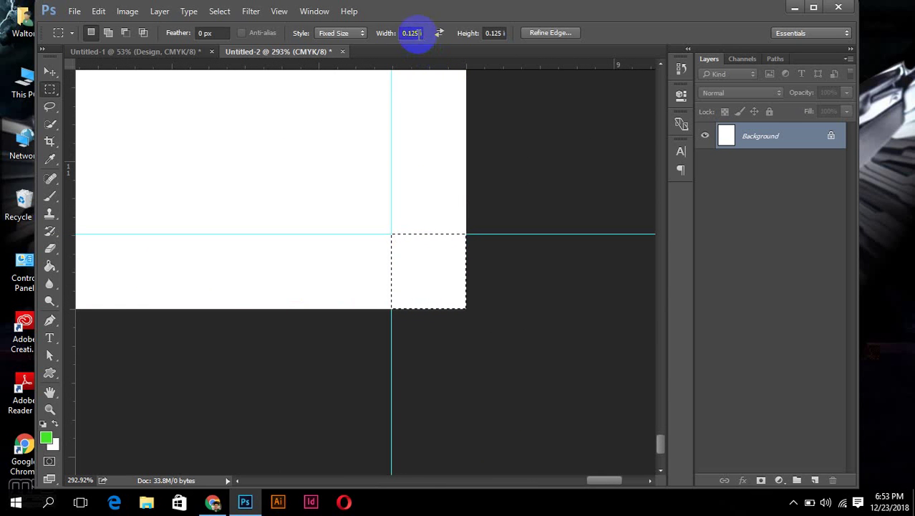
- Resize the marquee to 0.25 in and add bottom-right guides along its top and left edges
double_click(411, 33)
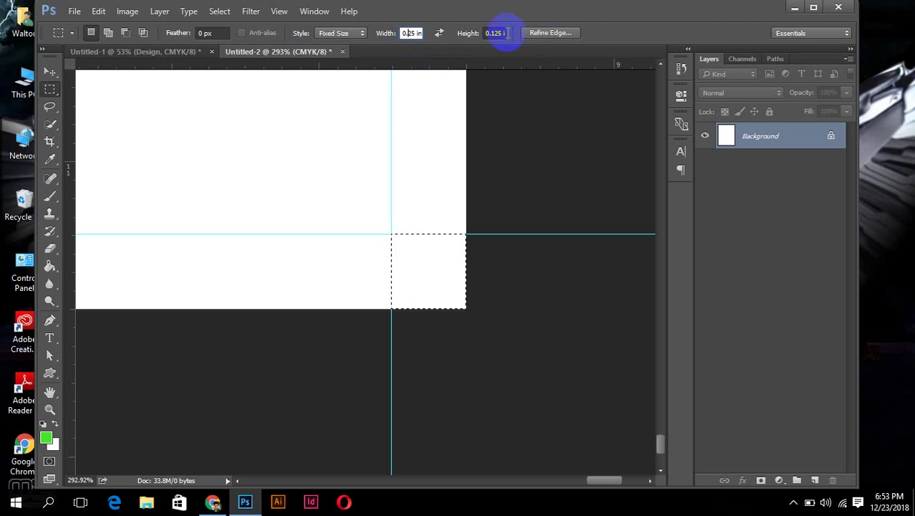
double_click(494, 33)
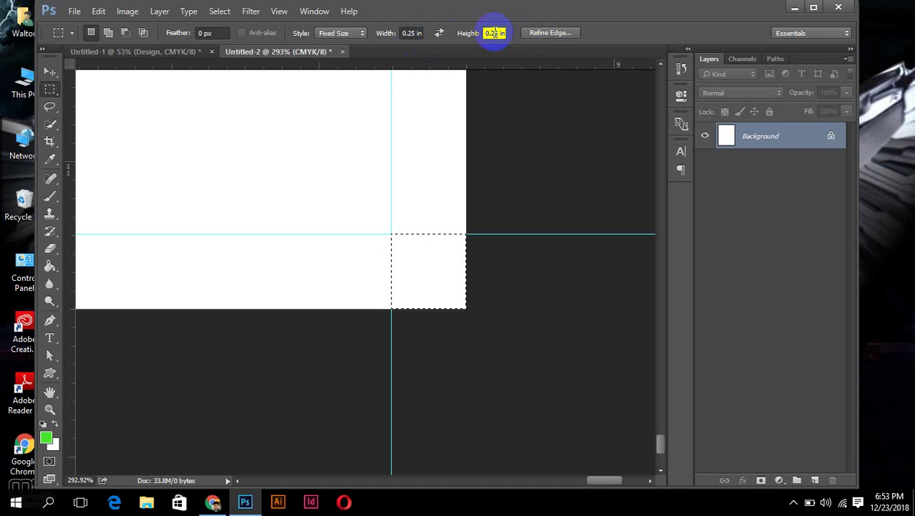
double_click(495, 32)
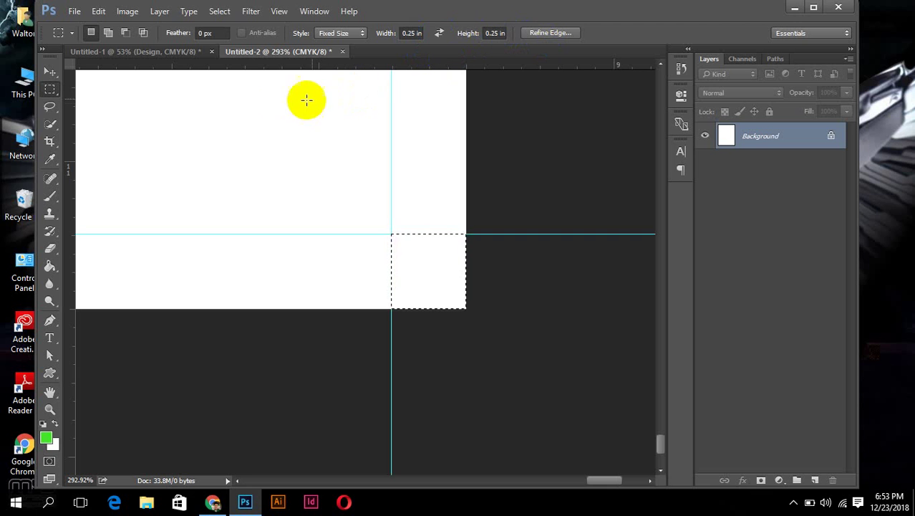
mouse_move(276, 103)
mouse_down()
mouse_move(326, 152)
mouse_move(312, 140)
mouse_up()
drag(389, 64, 383, 86)
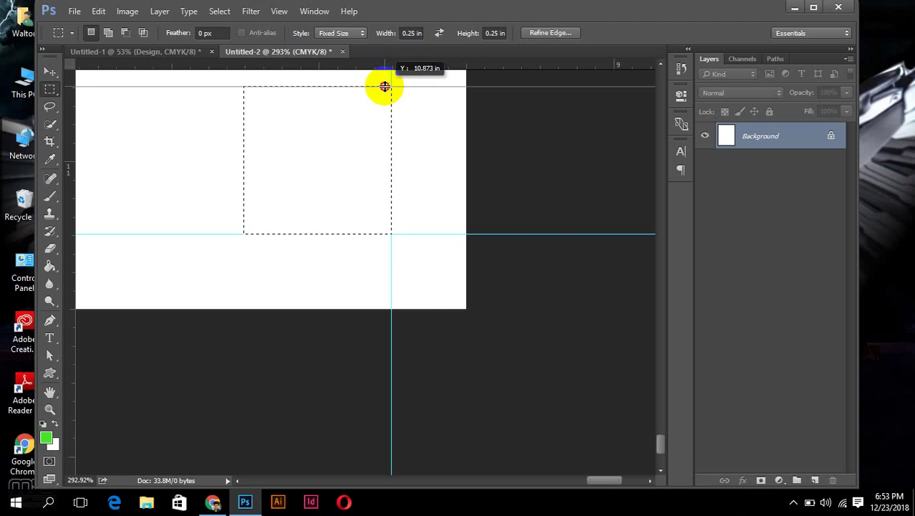
drag(73, 204, 245, 235)
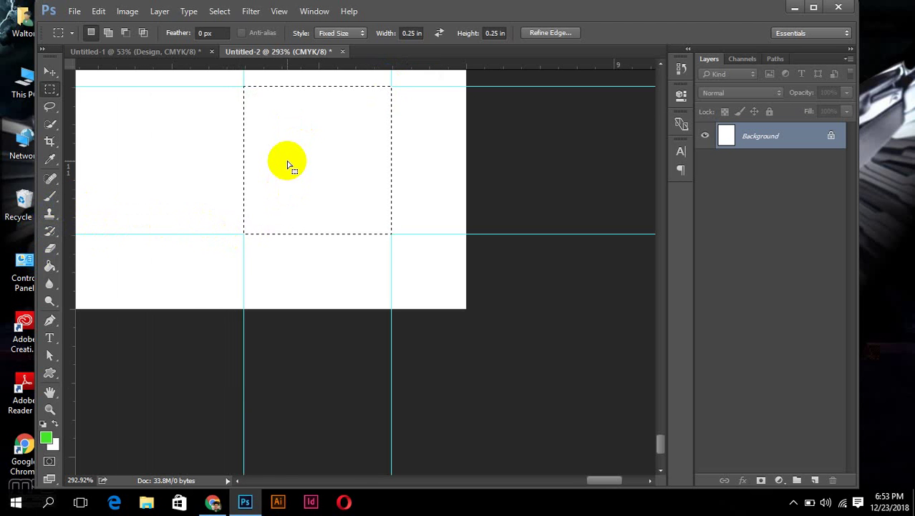
- Add top-left guides along a 0.25 in square's bottom and right edges, then fit the page on screen
scroll(287, 165, down, 2)
scroll(287, 164, down, 2)
scroll(287, 164, down, 1)
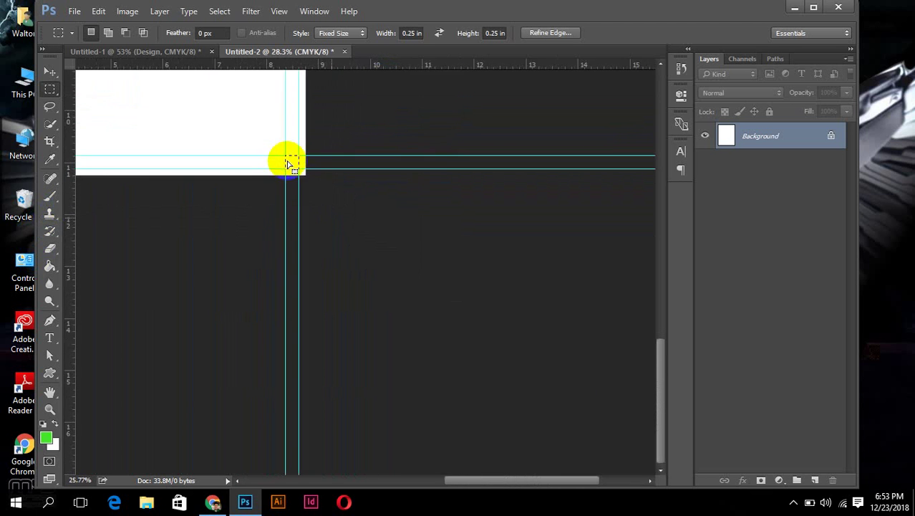
scroll(290, 163, down, 3)
scroll(228, 126, up, 2)
scroll(240, 125, up, 1)
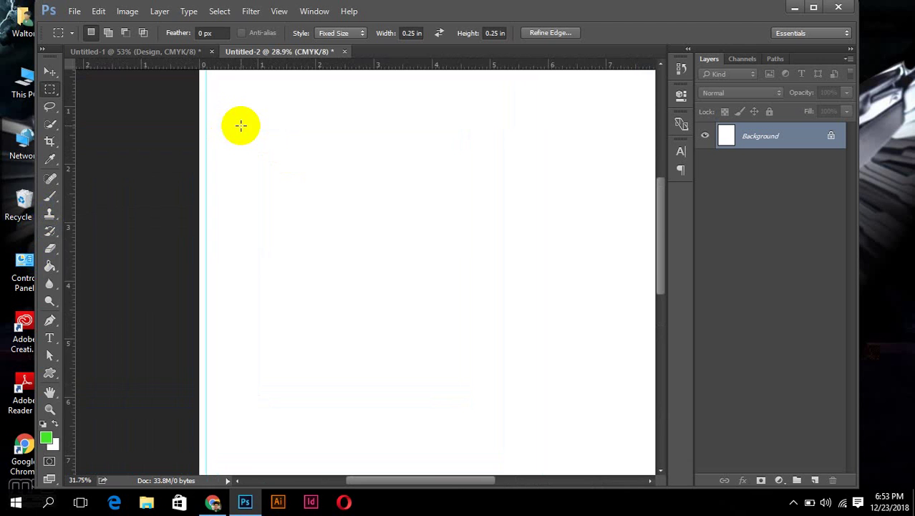
scroll(241, 126, up, 2)
drag(239, 106, 272, 291)
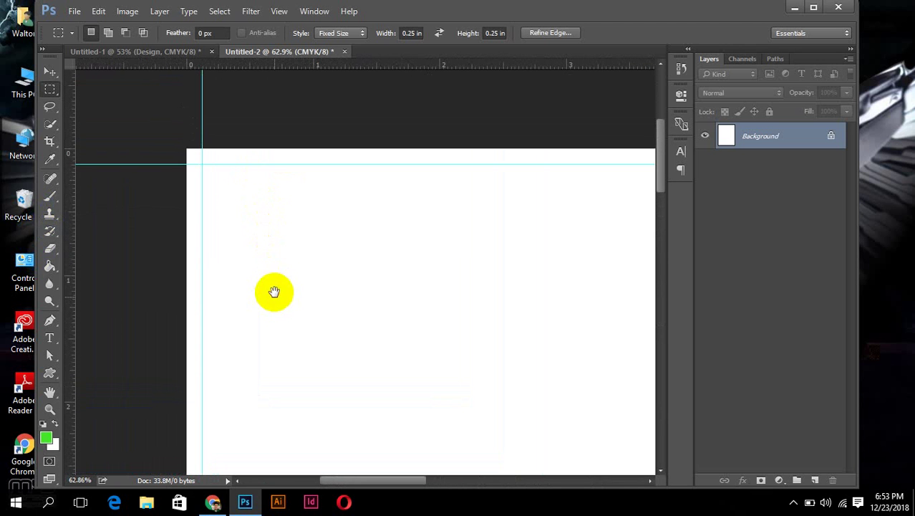
drag(259, 222, 218, 182)
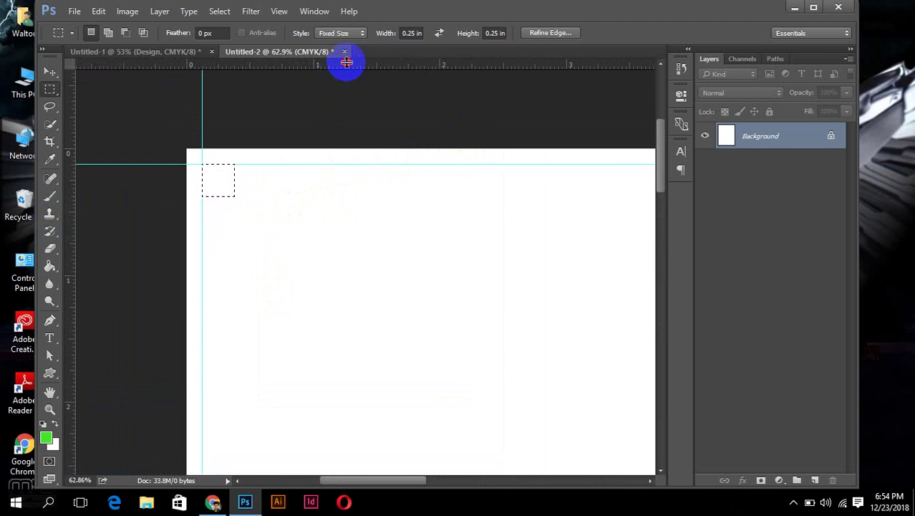
drag(346, 65, 345, 195)
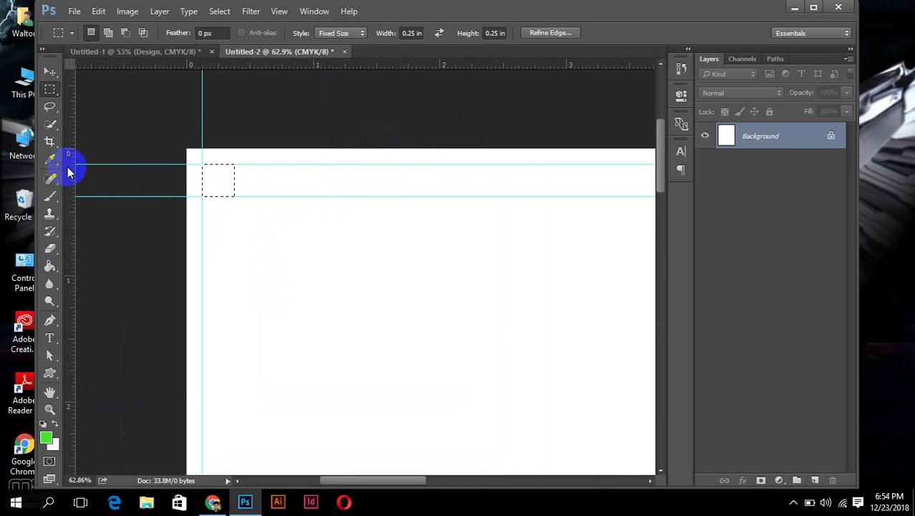
drag(67, 169, 234, 196)
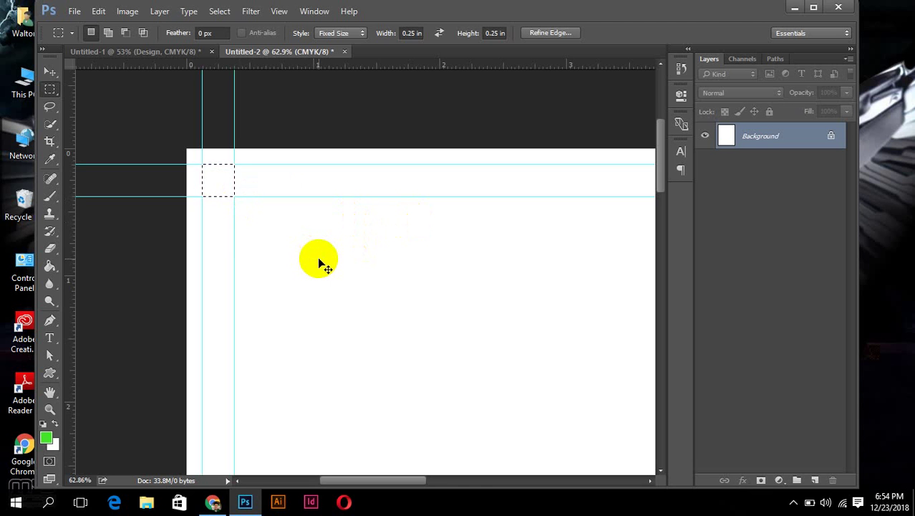
scroll(318, 260, down, 5)
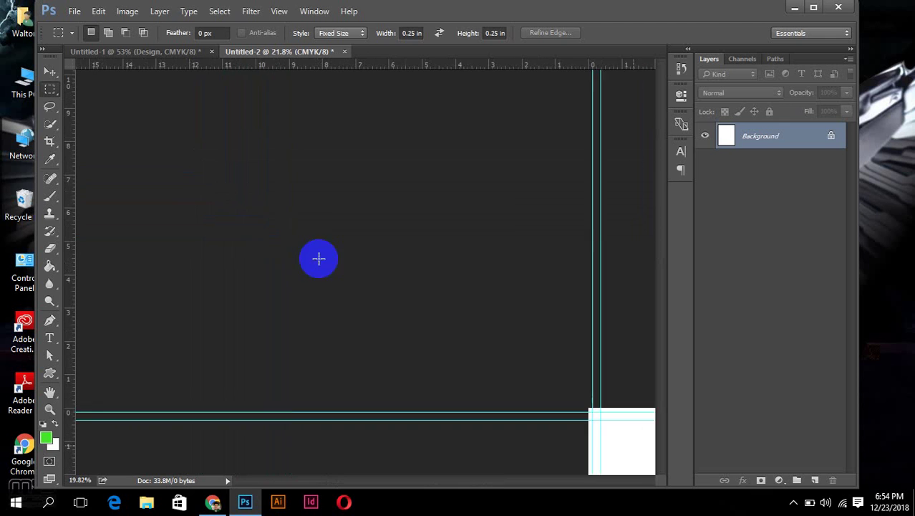
key(ctrl+0)
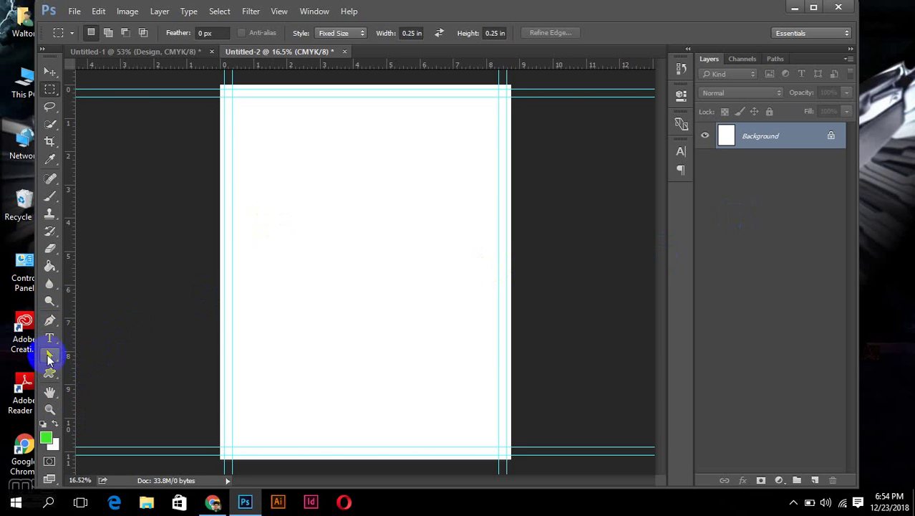
- Set the Rectangle tool's fill to a custom very pale, near-white colour
click(50, 373)
click(78, 369)
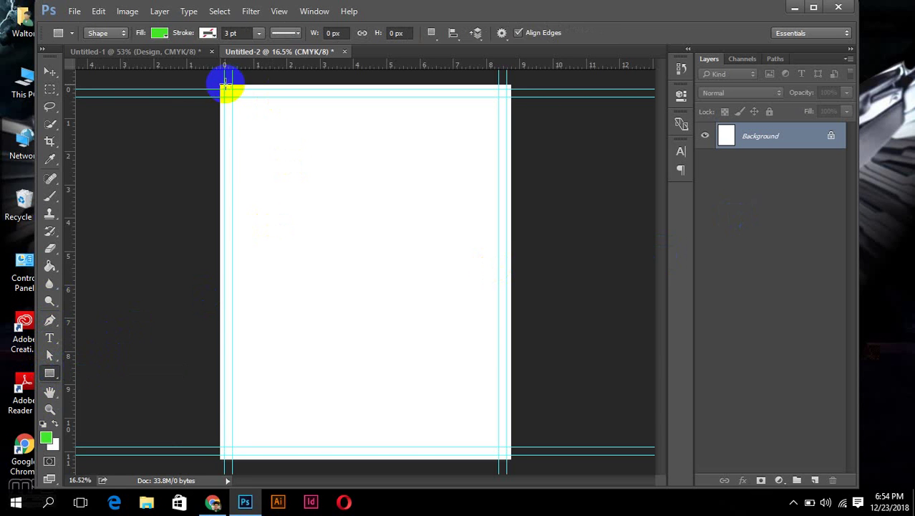
click(159, 33)
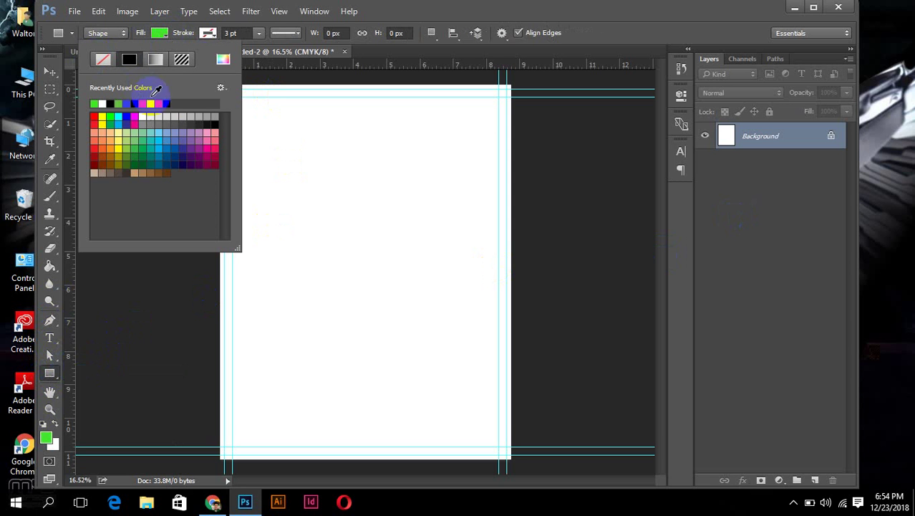
click(222, 59)
drag(290, 228, 256, 211)
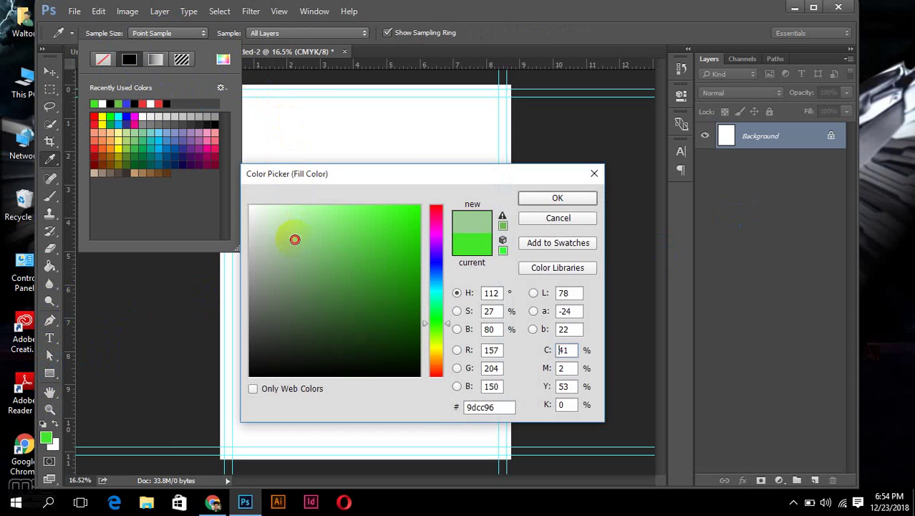
click(545, 198)
click(609, 16)
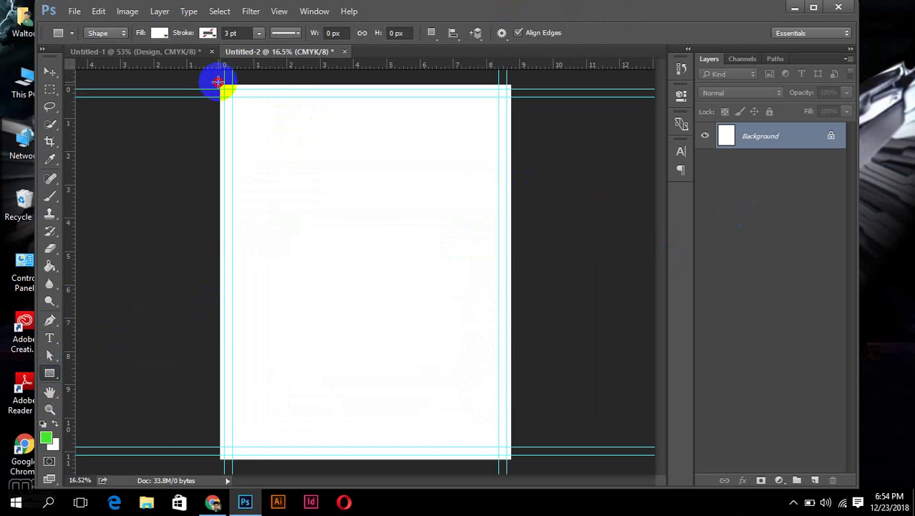
- Draw a rectangle covering the page to the bleed corners and name its layer BG
drag(218, 81, 515, 462)
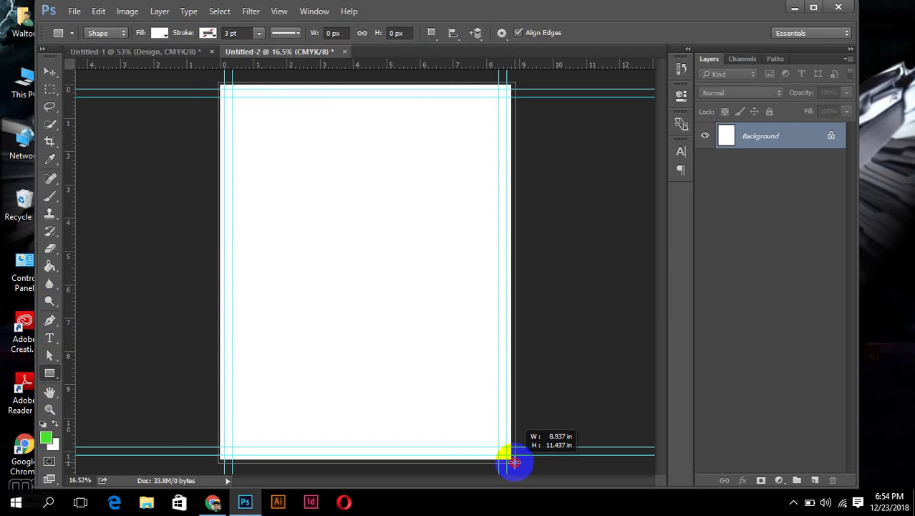
drag(514, 462, 513, 462)
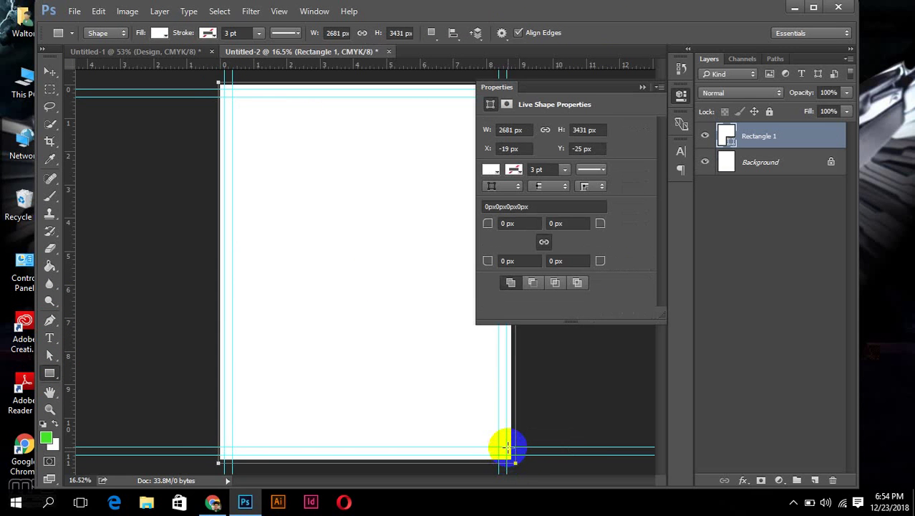
click(642, 87)
double_click(760, 137)
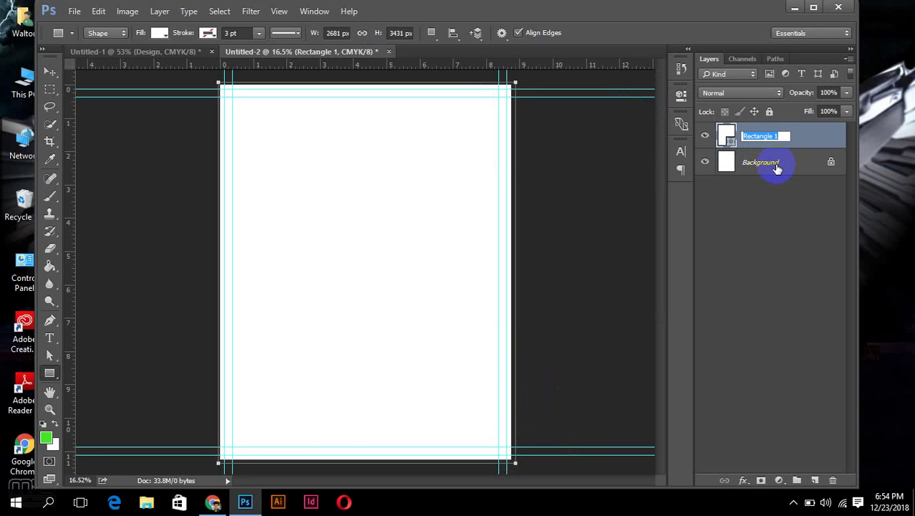
text(BG)
key(Return)
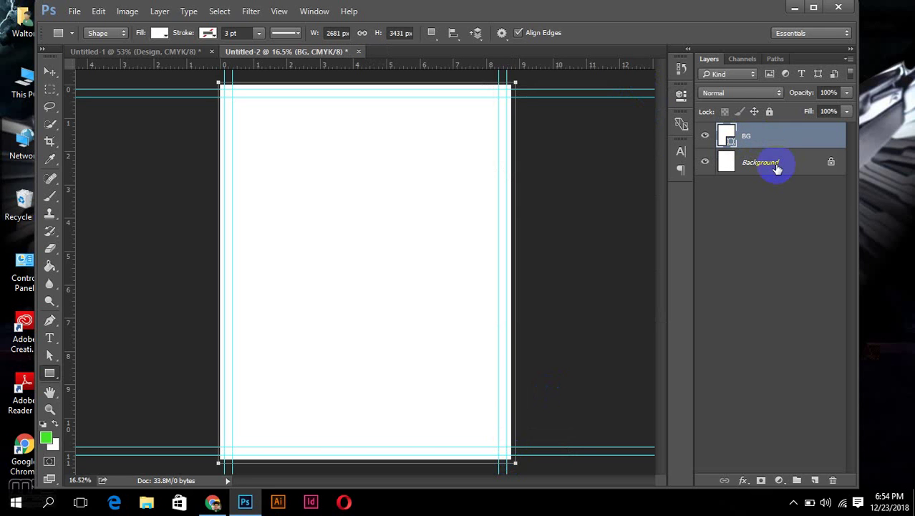
- Group the BG layer into a group named BG, delete the Background layer, and lock the group
key(ctrl+g)
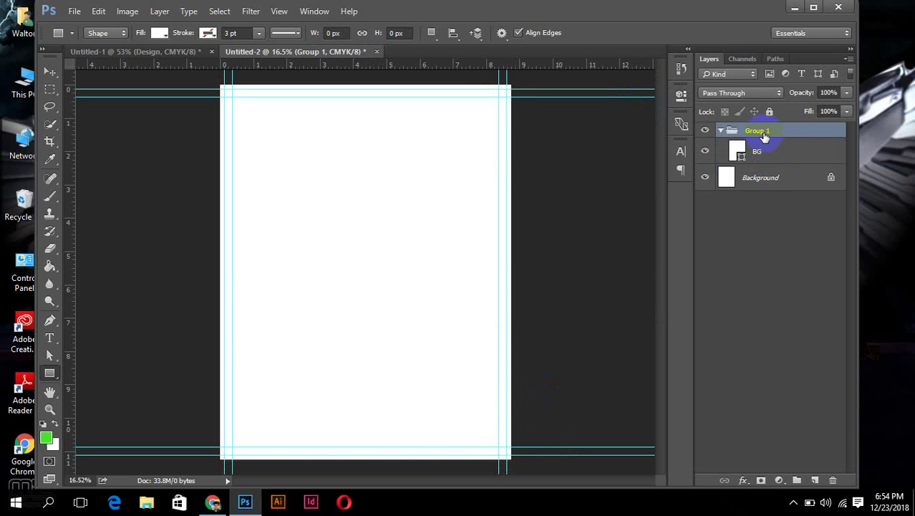
double_click(760, 132)
text(BG)
key(Return)
click(721, 130)
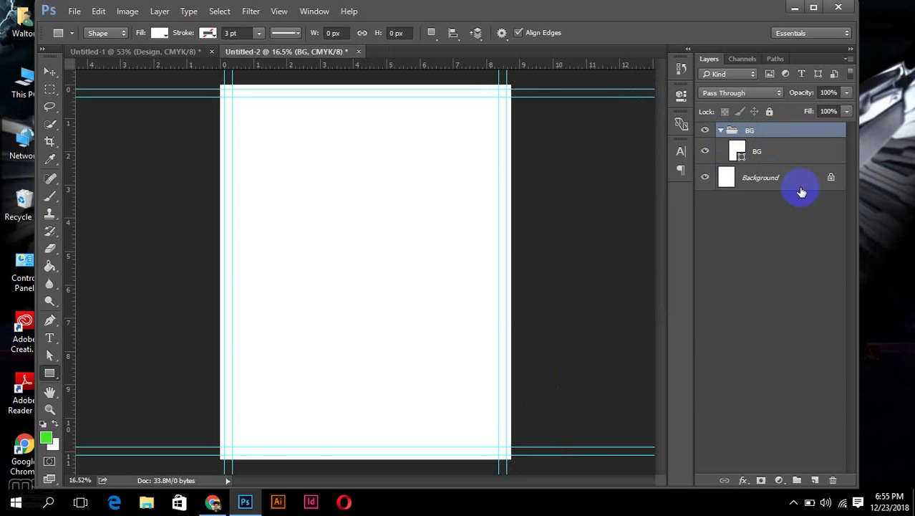
drag(766, 157, 832, 480)
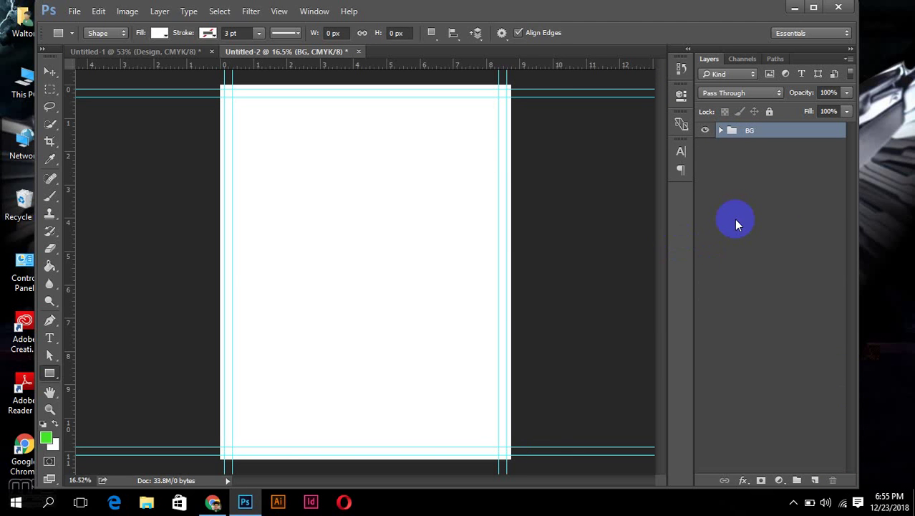
click(753, 193)
click(750, 136)
click(770, 112)
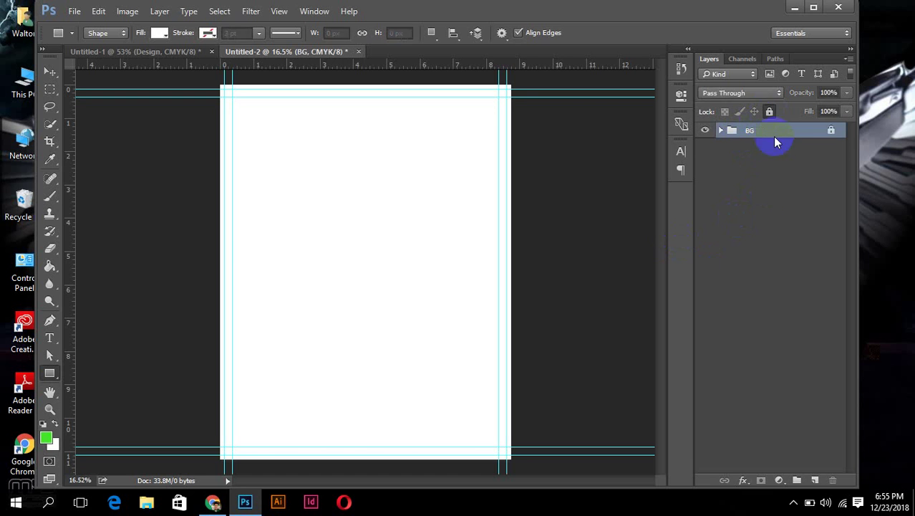
click(749, 210)
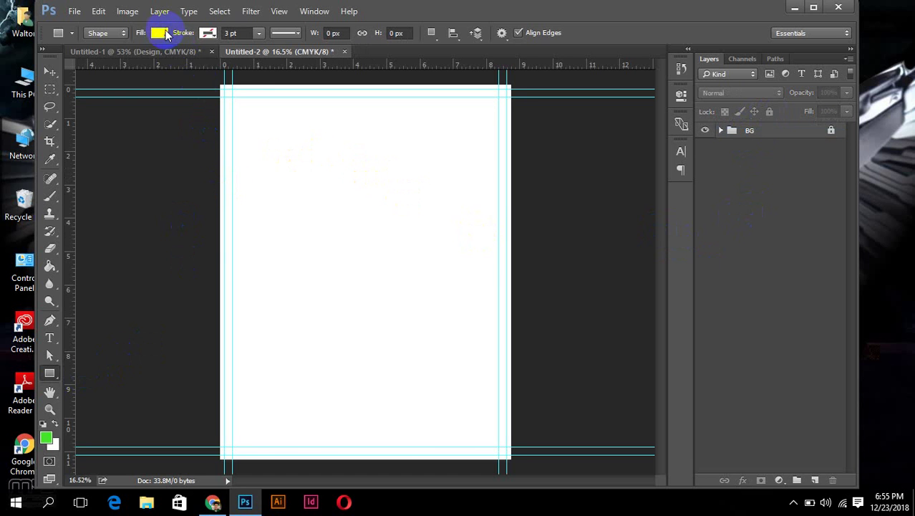
- Draw a yellow-filled rectangle covering the page out to the bleed guides
click(159, 33)
click(110, 104)
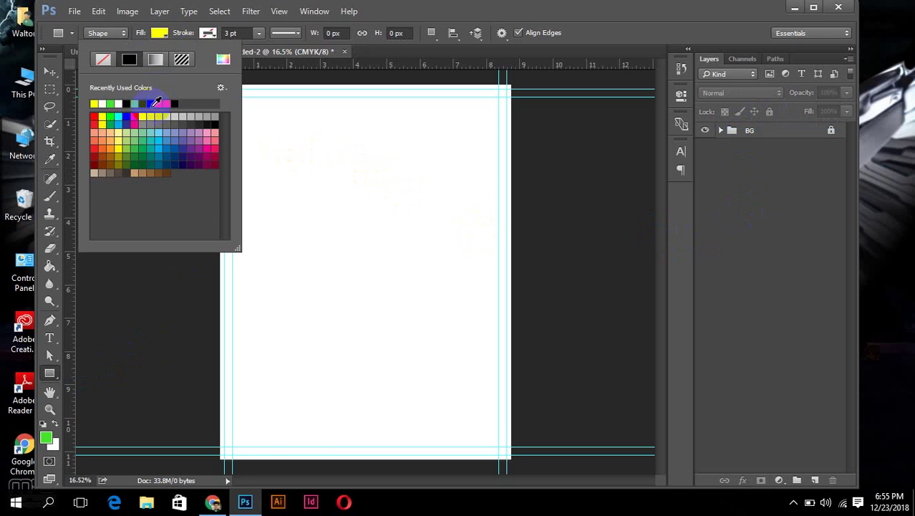
click(270, 123)
click(224, 89)
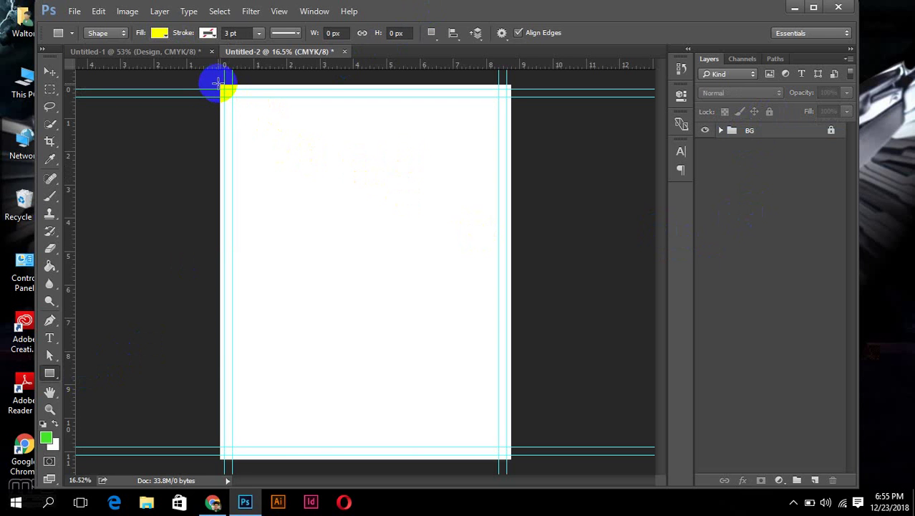
mouse_move(218, 82)
mouse_down()
mouse_move(497, 457)
mouse_move(516, 463)
mouse_up()
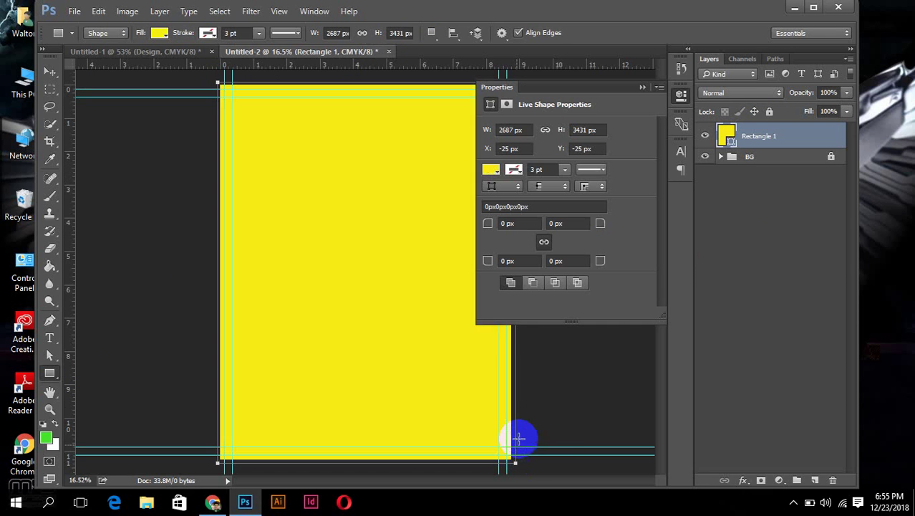
- Draw a second yellow rectangle inset to the inner guides and select both rectangle layers
click(643, 88)
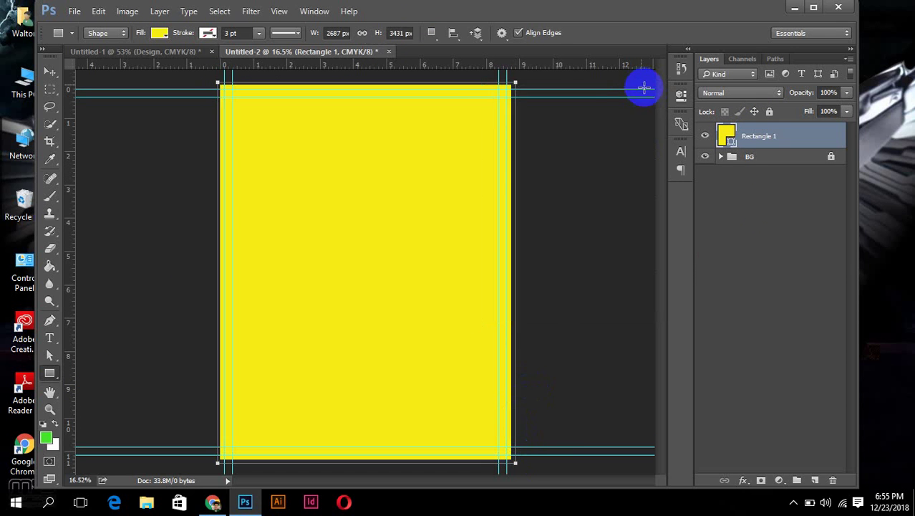
click(761, 206)
double_click(776, 136)
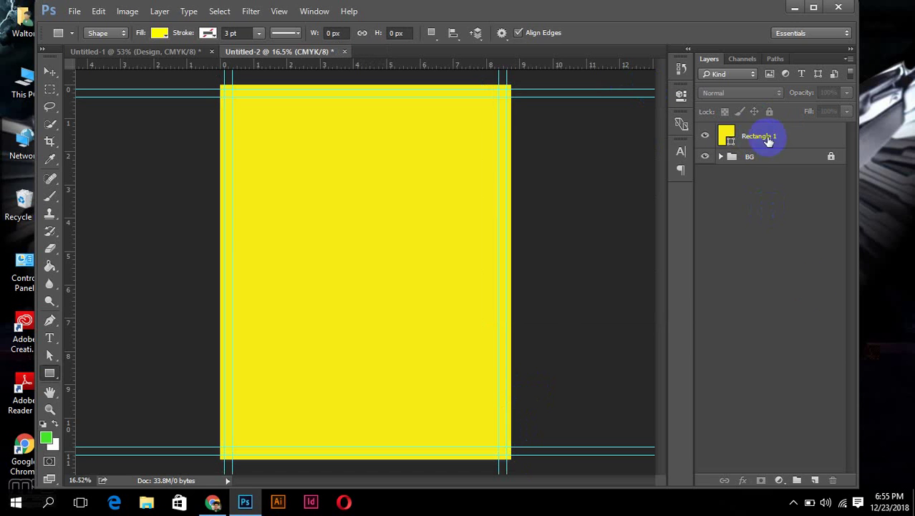
key(Return)
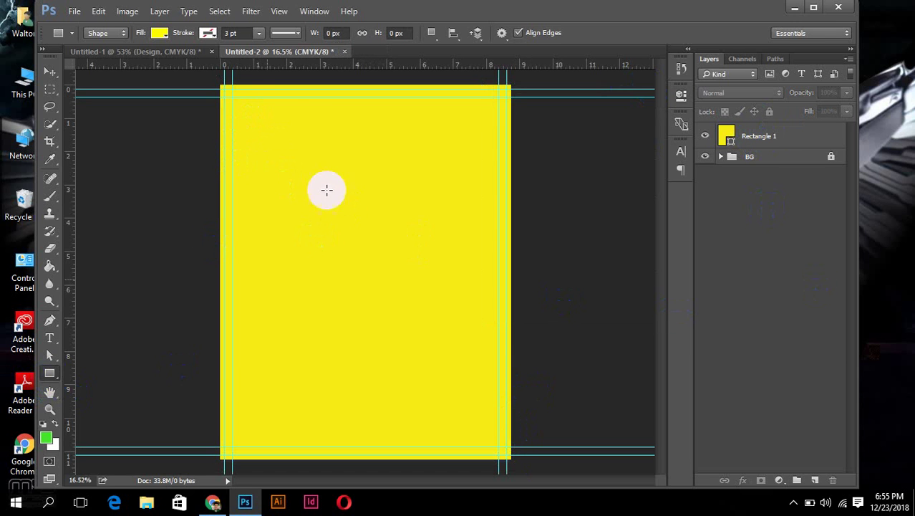
drag(228, 92, 506, 455)
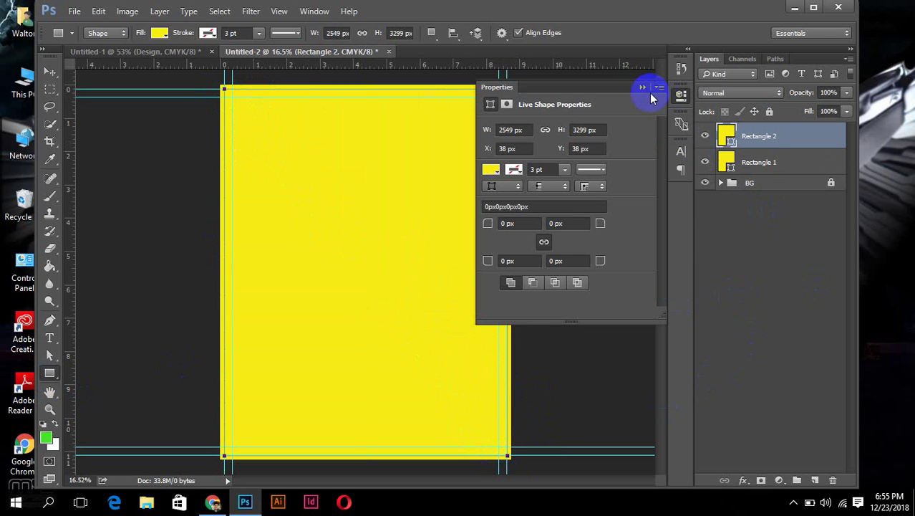
click(644, 87)
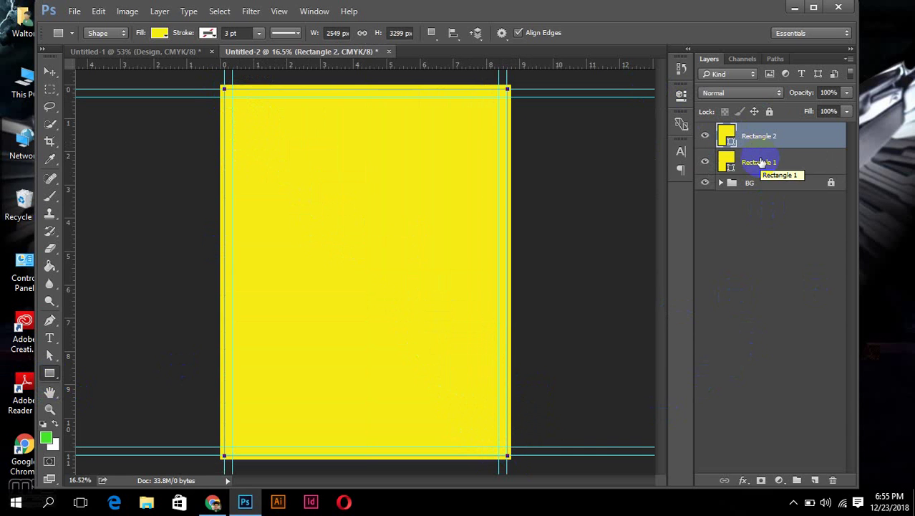
shift+click(761, 162)
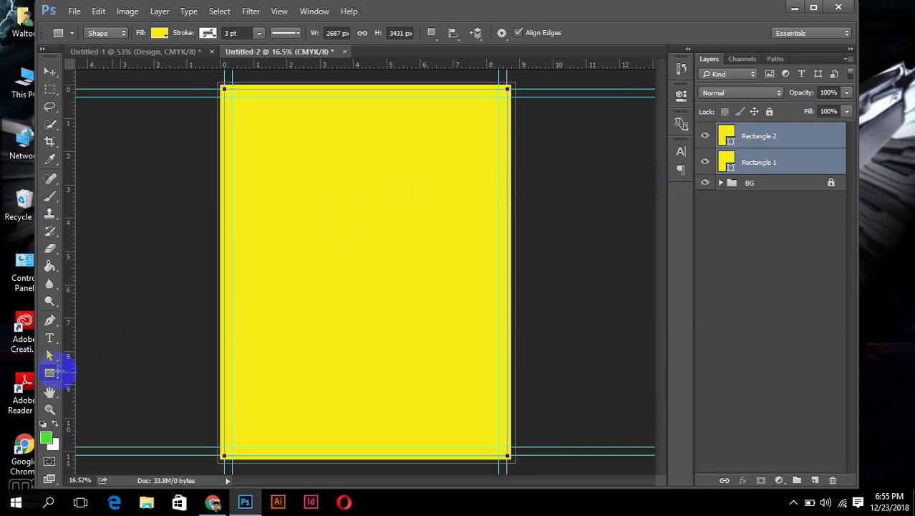
- Subtract the inner rectangle from the outer one and name the resulting frame layer Bleed
right_click(361, 178)
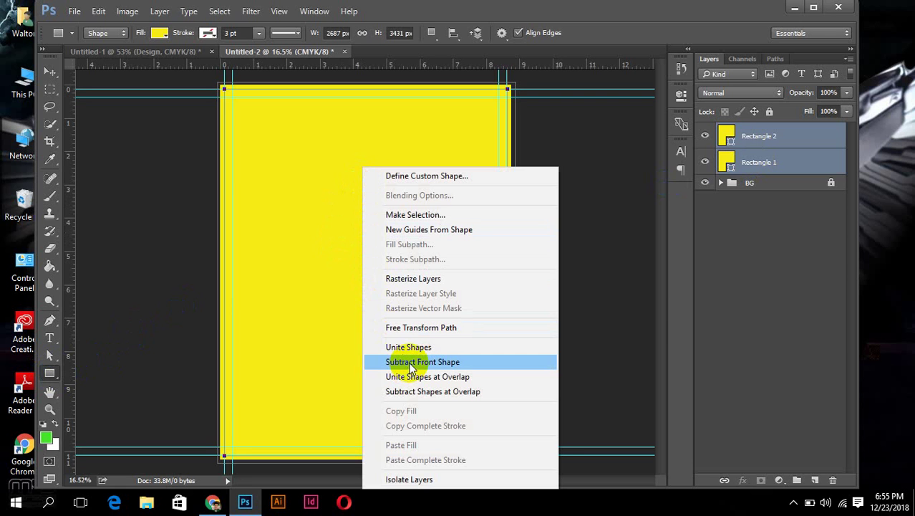
click(411, 366)
click(754, 144)
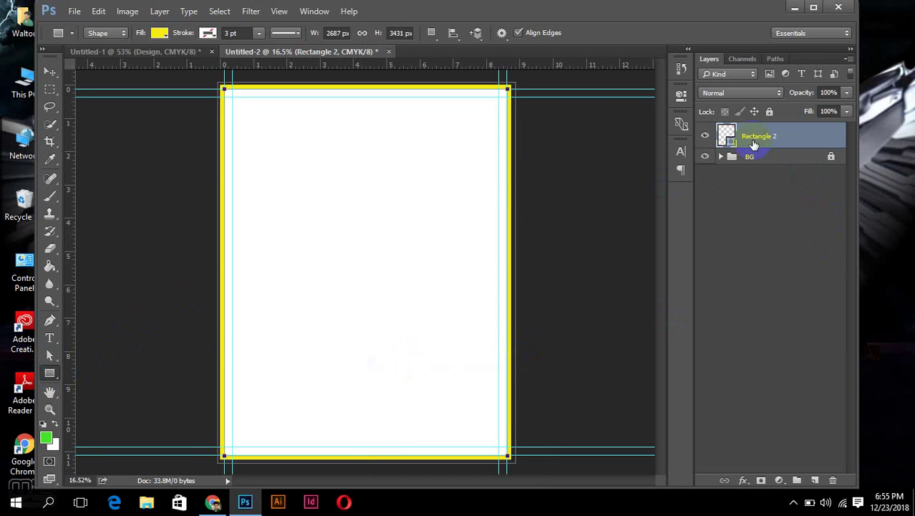
double_click(752, 137)
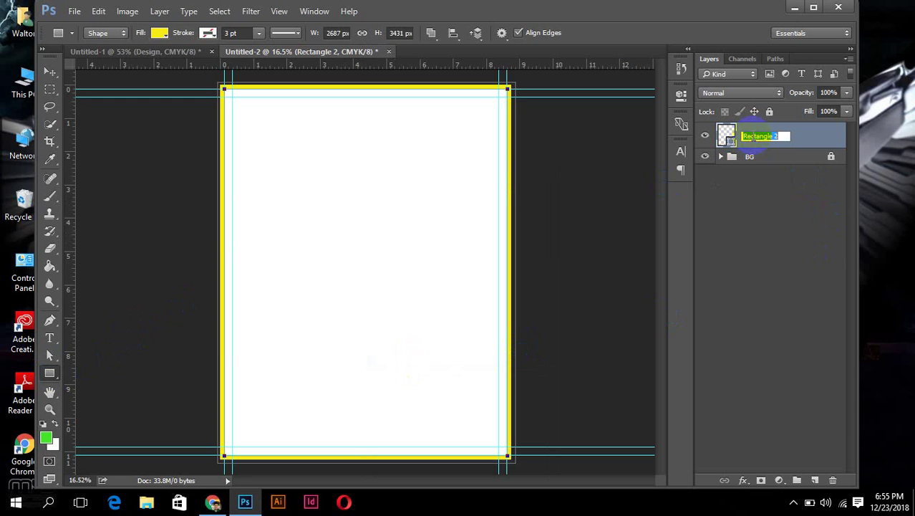
text(Bleed)
key(Return)
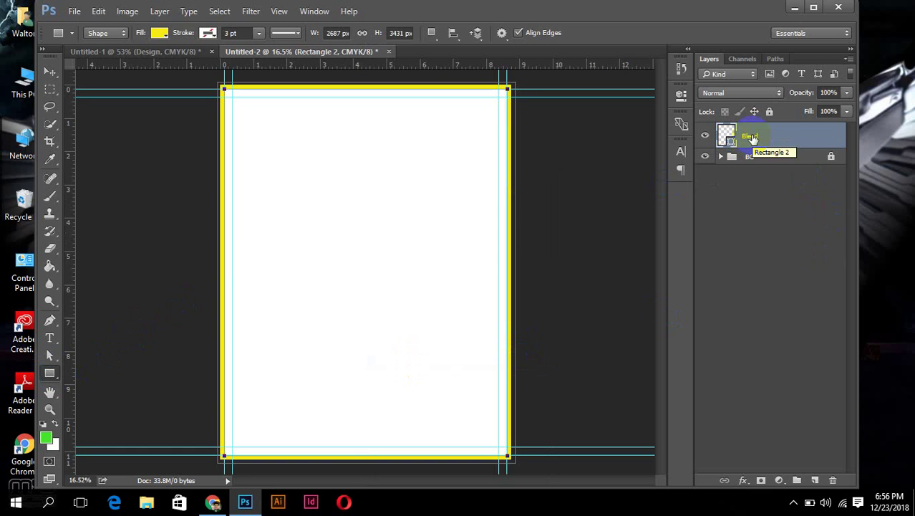
- Put the Bleed layer into a new group named Bleed and collapse it
key(ctrl+g)
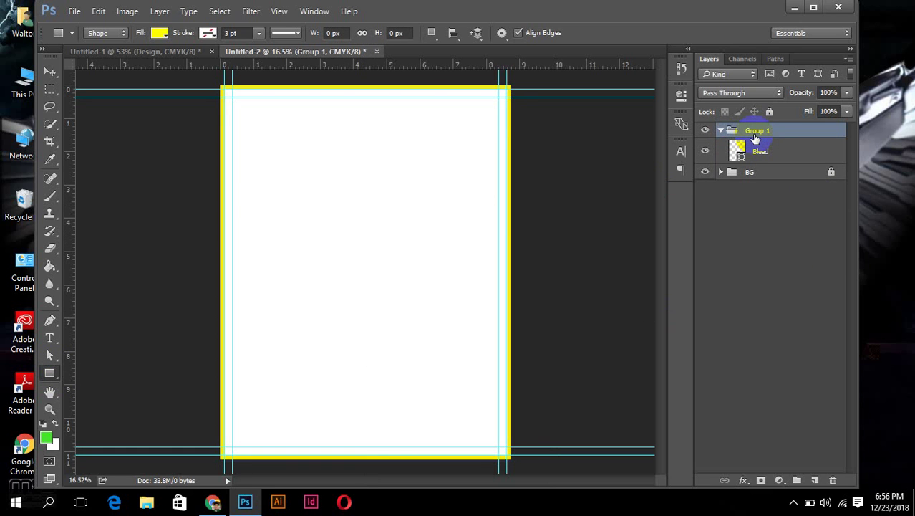
double_click(759, 131)
text(Bleed)
key(Return)
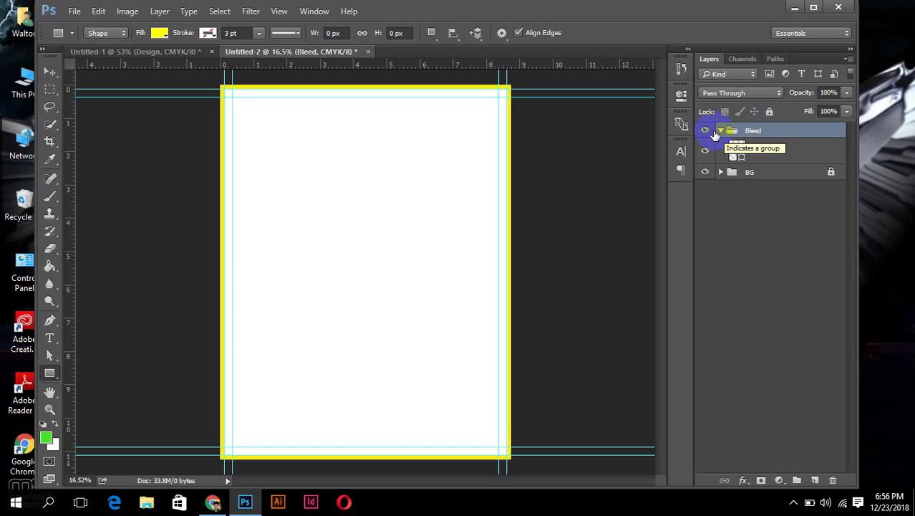
click(720, 131)
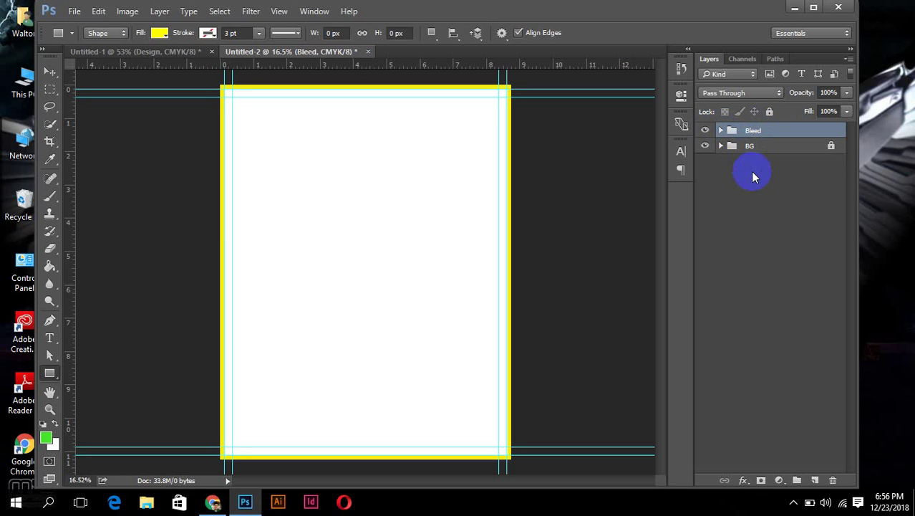
- Give new rectangles no fill and a red outline, with the stroke width selected for 1 pt
click(157, 33)
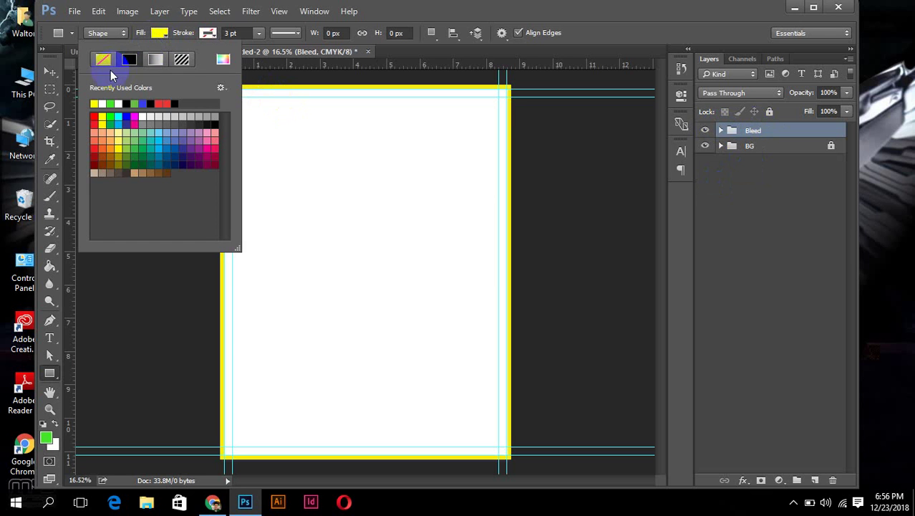
click(209, 33)
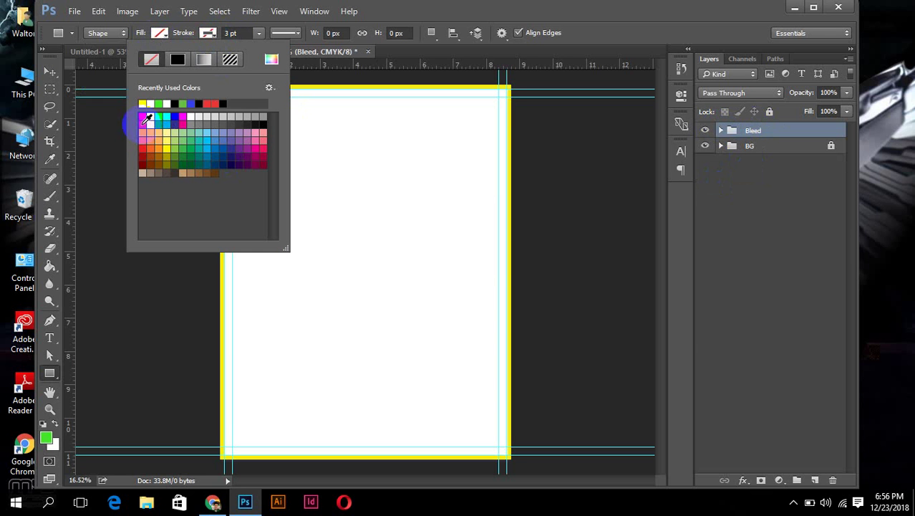
click(208, 104)
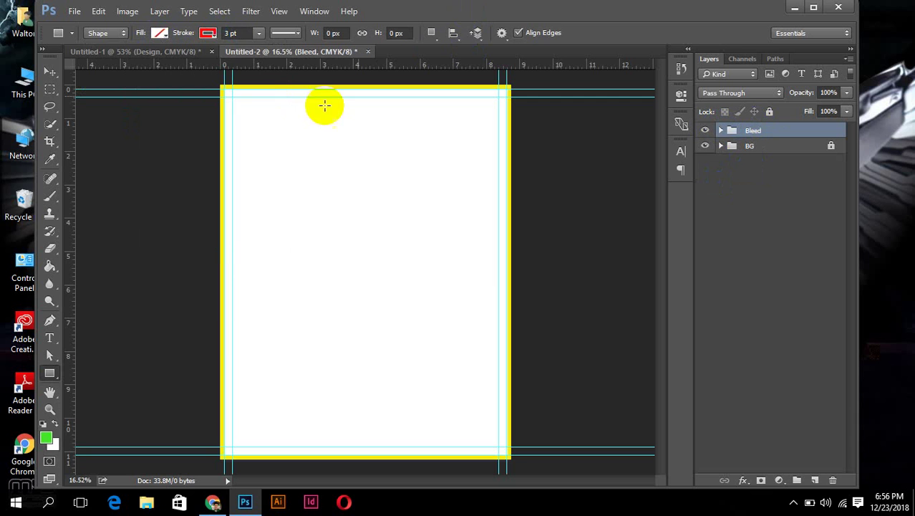
click(228, 33)
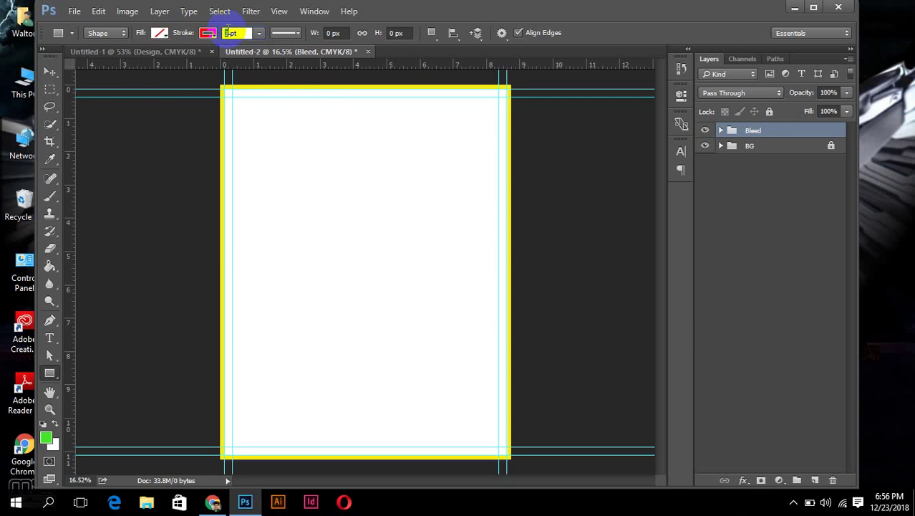
- Draw a red 1 pt outlined rectangle corner to corner across the page
text(1)
click(225, 89)
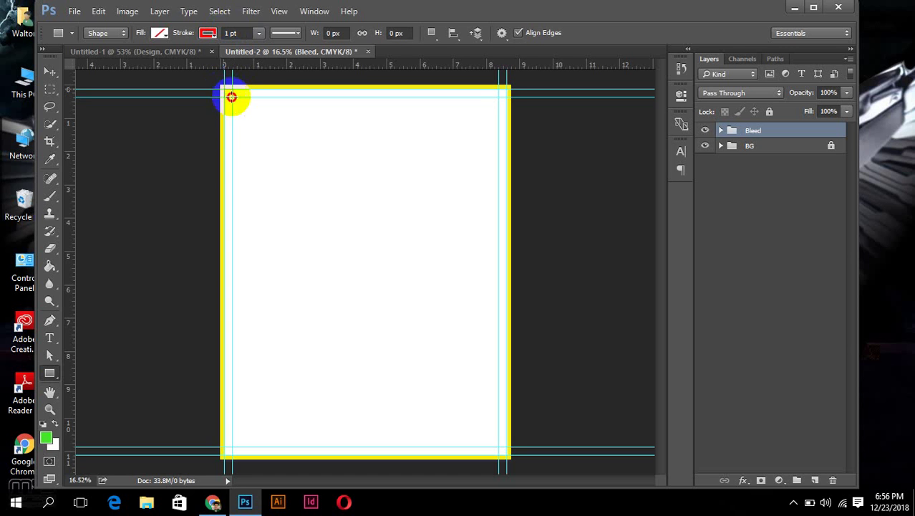
mouse_move(225, 89)
mouse_down()
mouse_move(444, 409)
mouse_move(506, 454)
mouse_up()
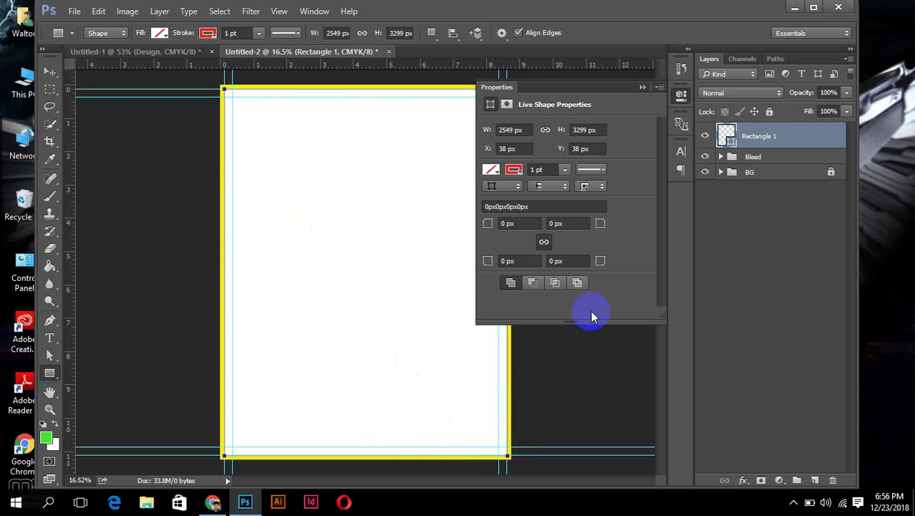
click(642, 86)
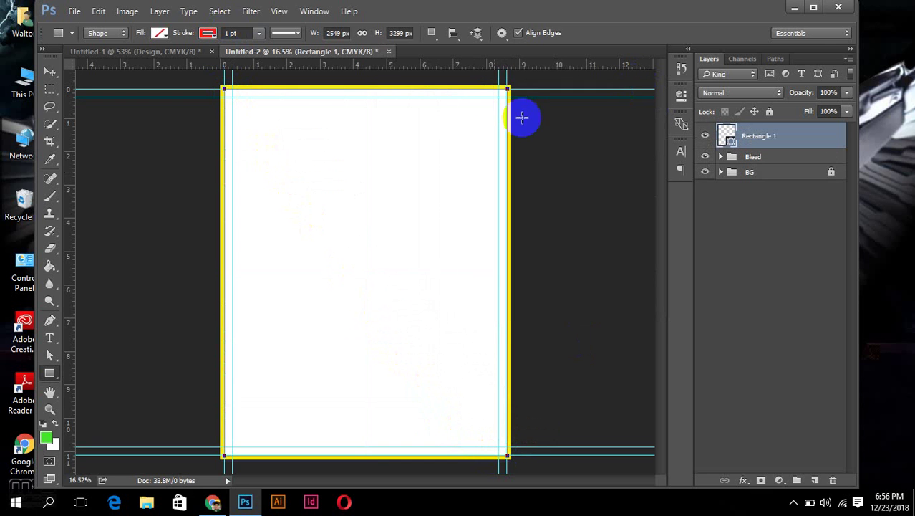
- Zoom into the top-left corner to check the rectangle edge, then zoom back out
drag(205, 76, 224, 84)
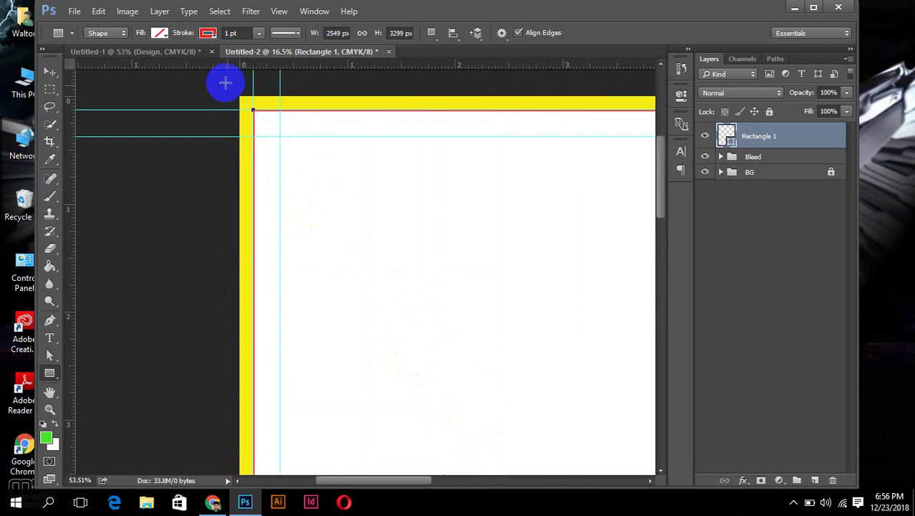
scroll(333, 142, up, 3)
scroll(333, 141, down, 2)
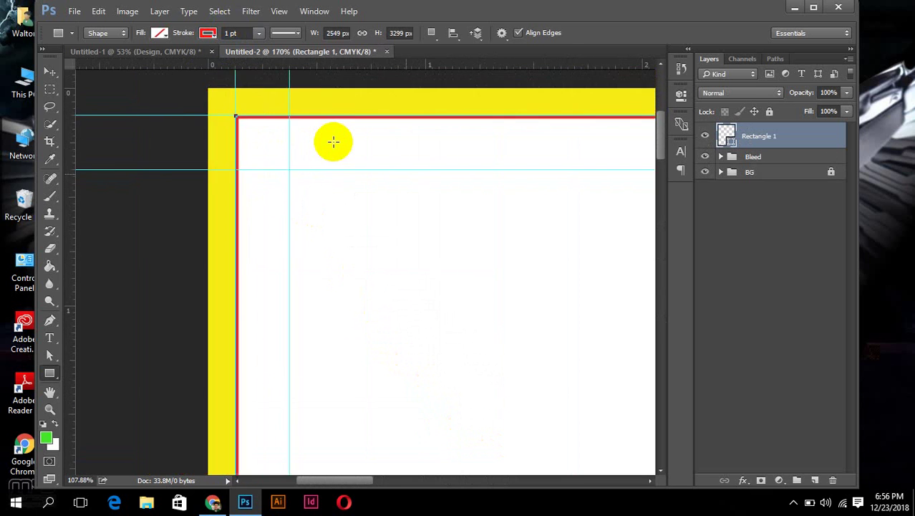
scroll(333, 141, down, 2)
scroll(333, 141, down, 3)
- Rename Rectangle 1 to 'Di Cut' and group it into a group also named 'Di Cut'
key(ctrl+0)
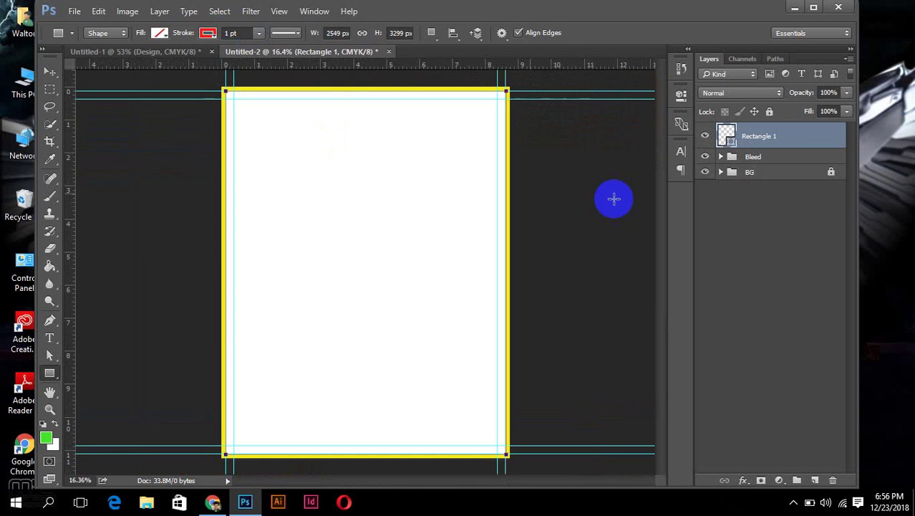
double_click(759, 135)
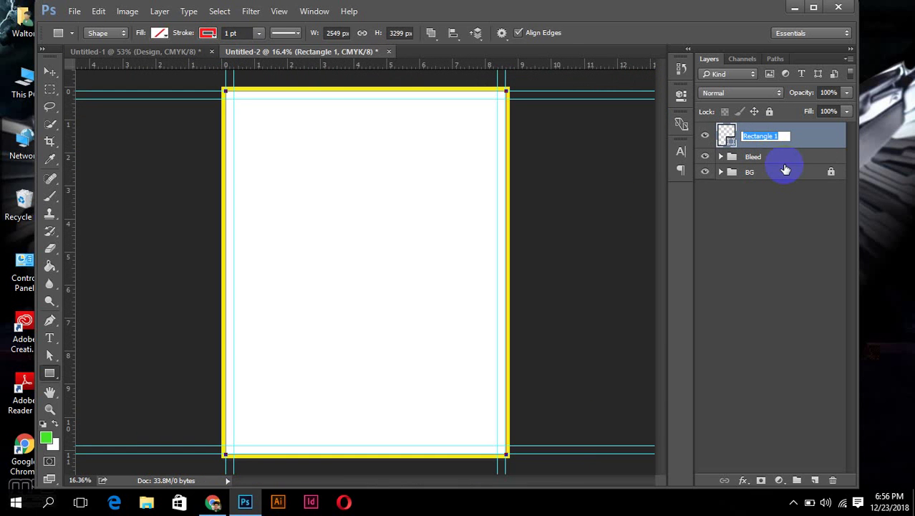
text(Di Cut)
key(Return)
key(ctrl+g)
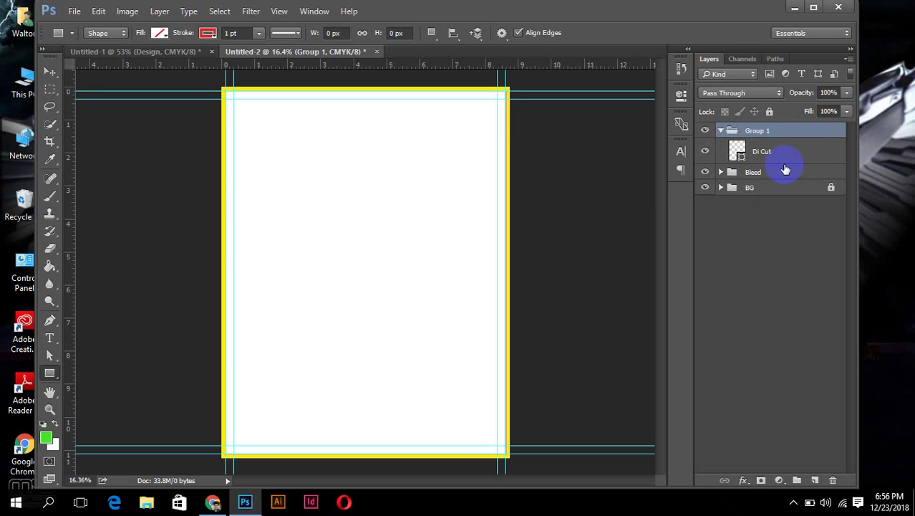
double_click(762, 131)
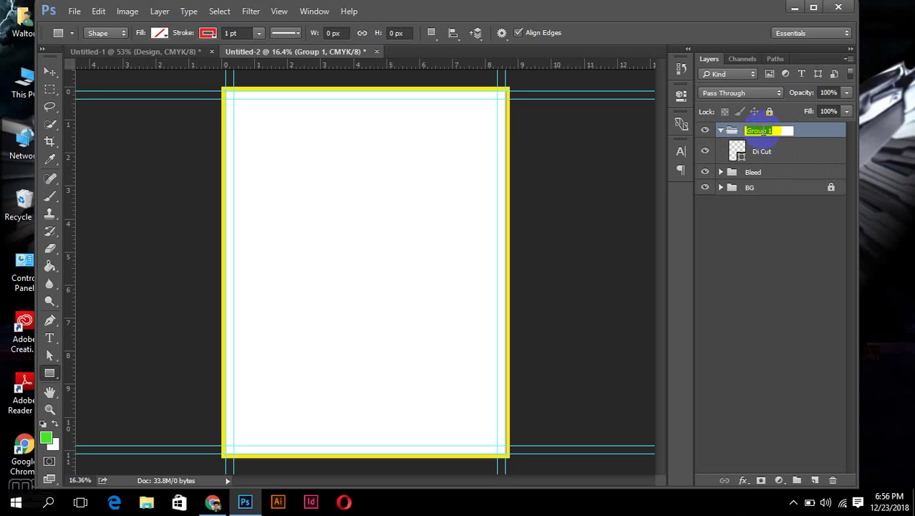
text(Di Cut)
key(Return)
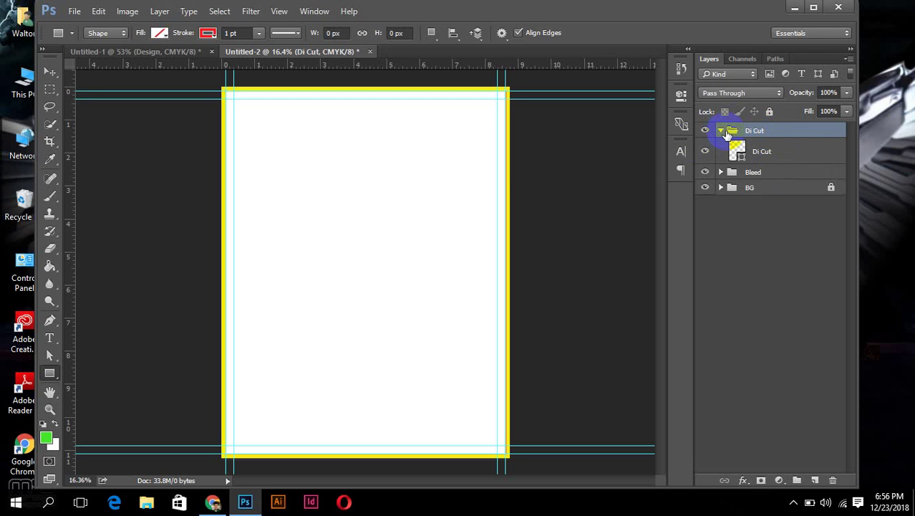
- Collapse the Di Cut group and hide both the Di Cut and Bleed groups
click(720, 131)
click(704, 130)
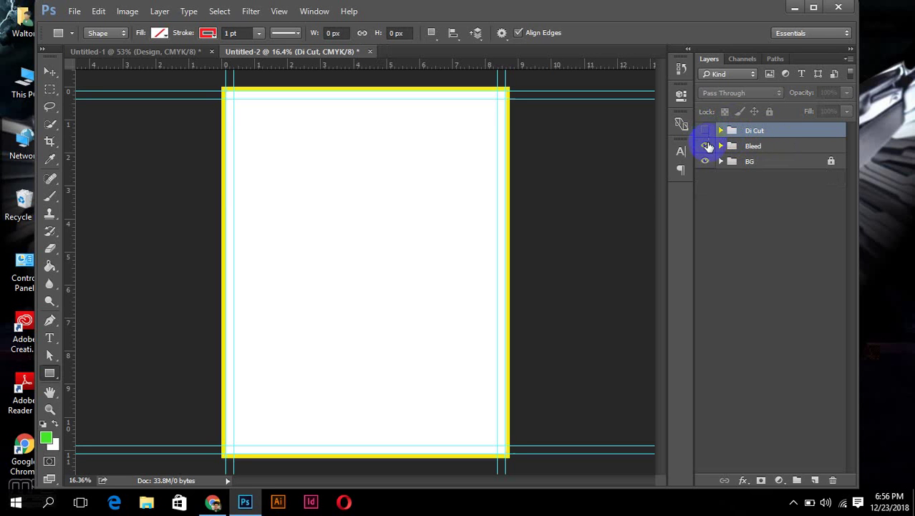
click(705, 145)
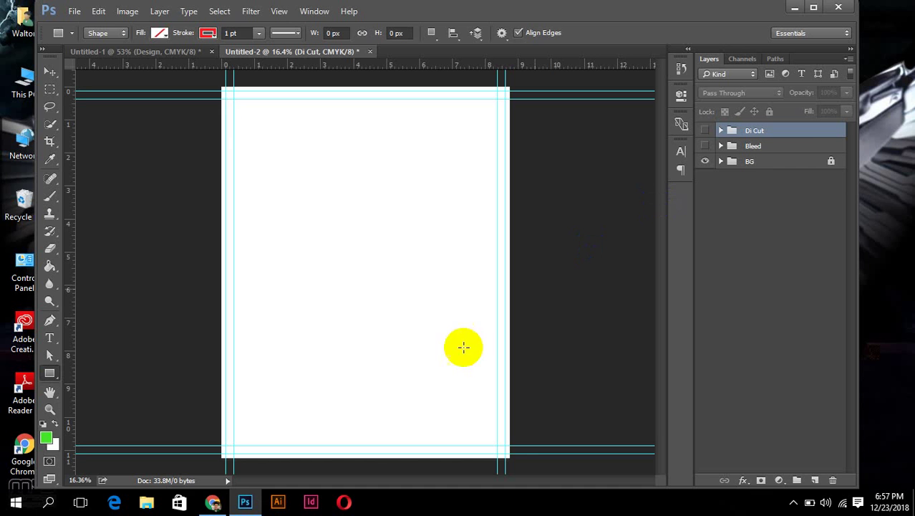
- Search GraphicRiver in Chrome for 'Letterhead'
click(212, 502)
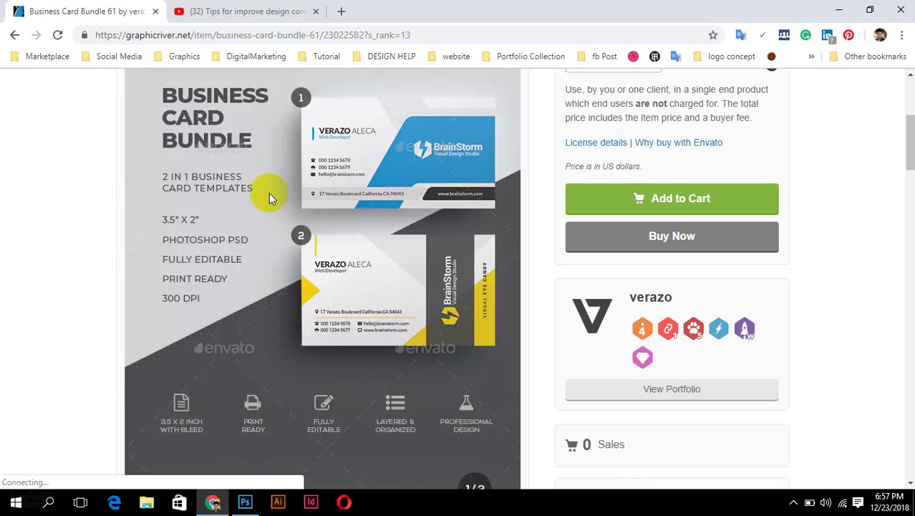
scroll(269, 192, up, 4)
click(592, 197)
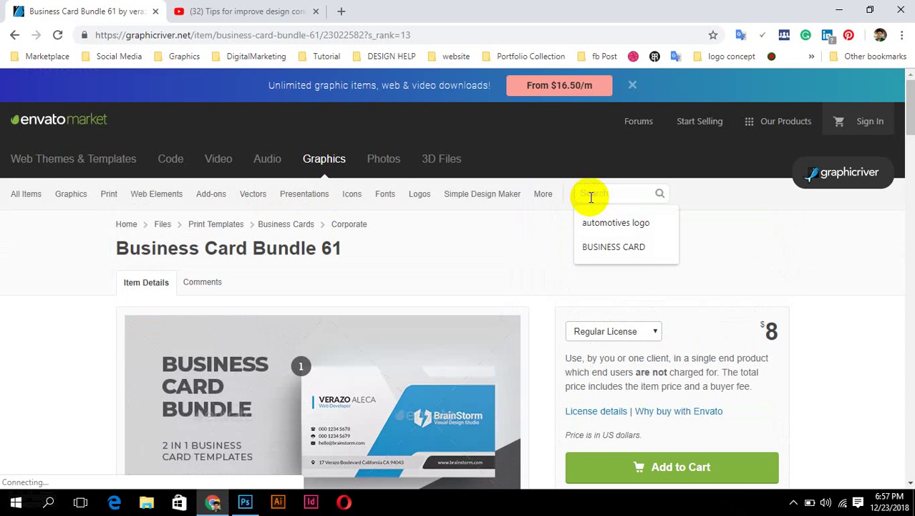
text(Lett)
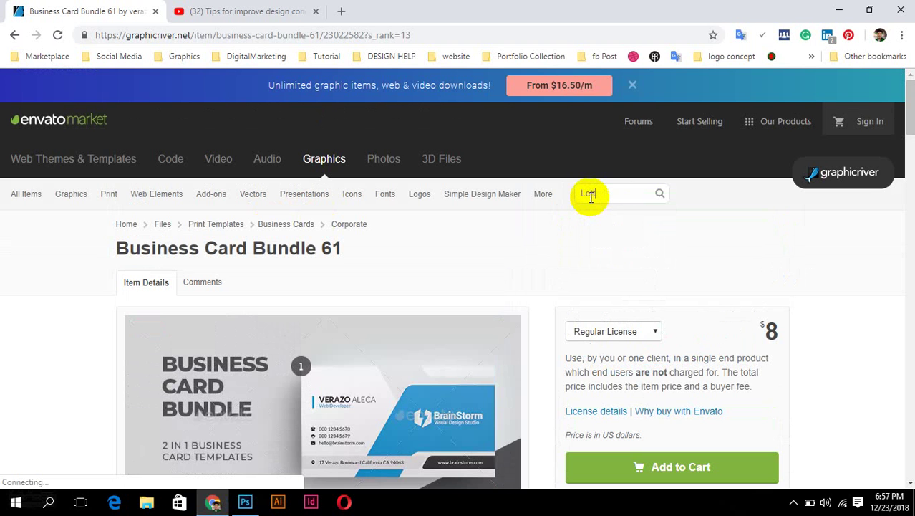
text(erhead)
key(Return)
key(Return)
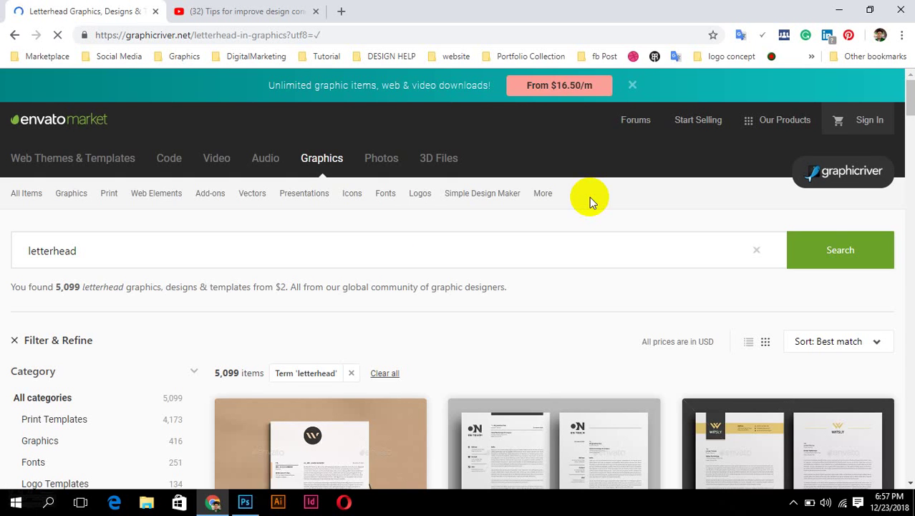
scroll(590, 196, down, 4)
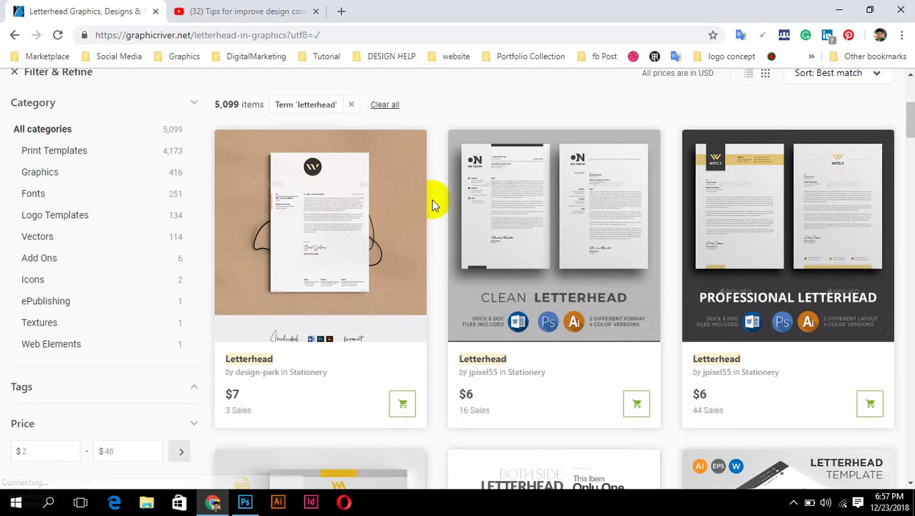
scroll(433, 206, down, 3)
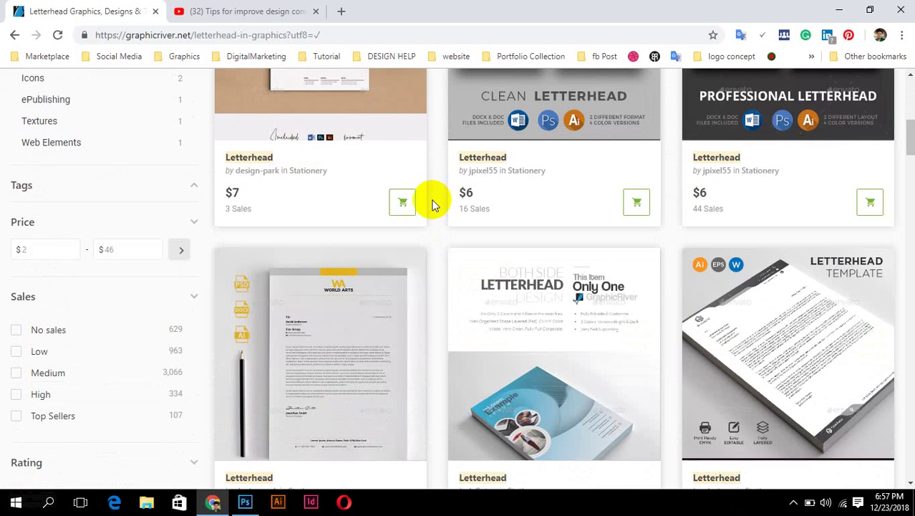
scroll(432, 205, down, 1)
scroll(432, 206, down, 1)
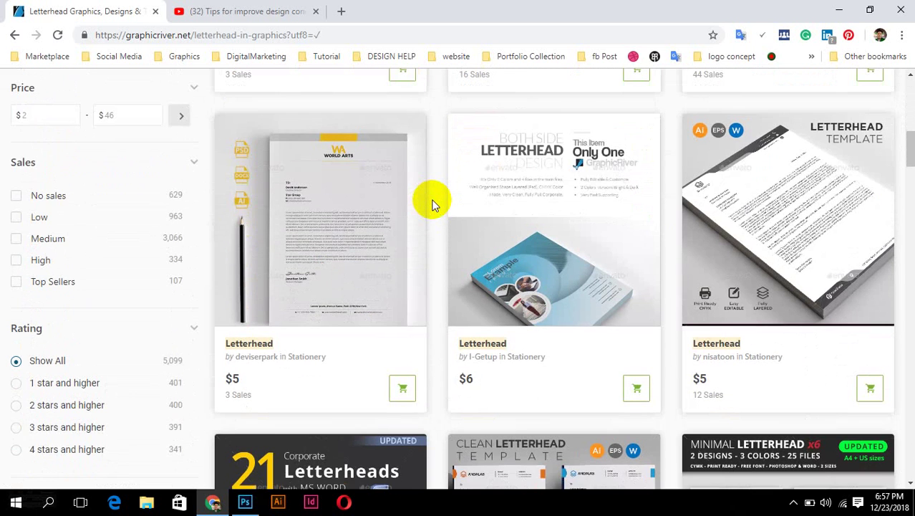
scroll(432, 205, down, 3)
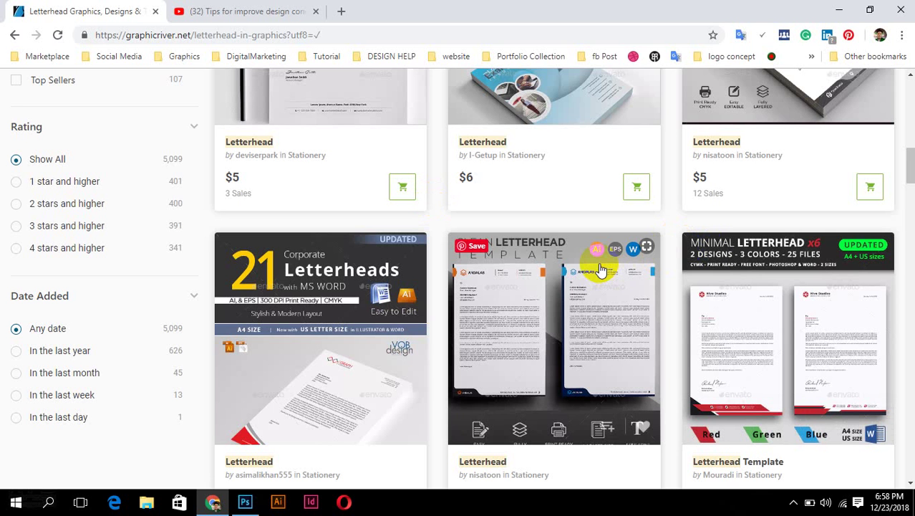
mouse_move(633, 259)
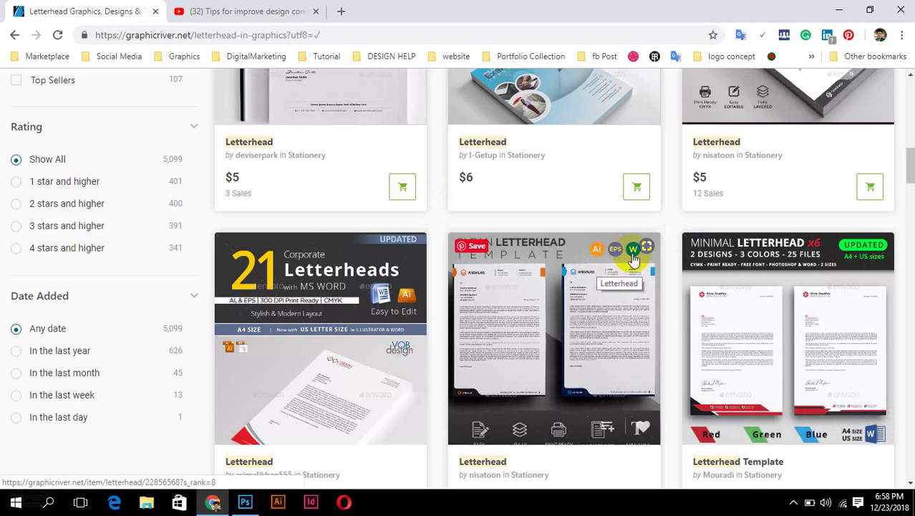
scroll(643, 259, down, 1)
scroll(643, 259, down, 3)
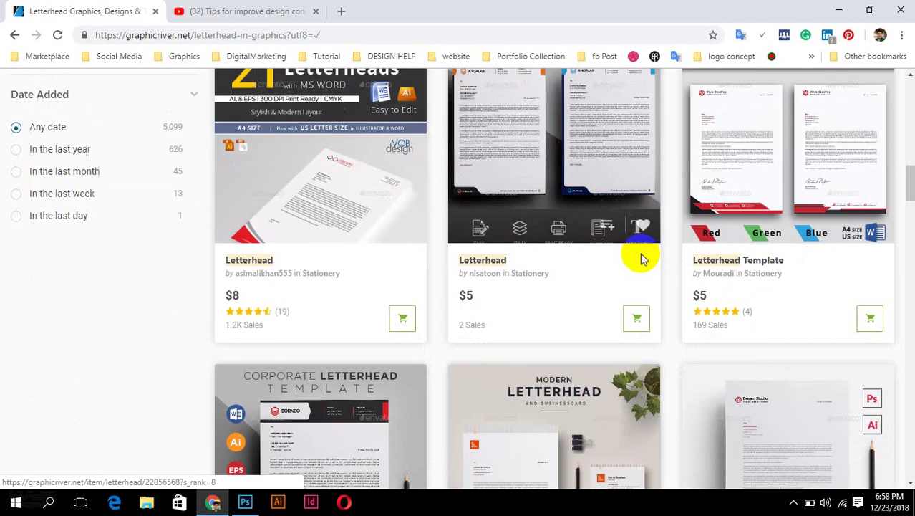
scroll(642, 259, down, 3)
scroll(642, 259, down, 1)
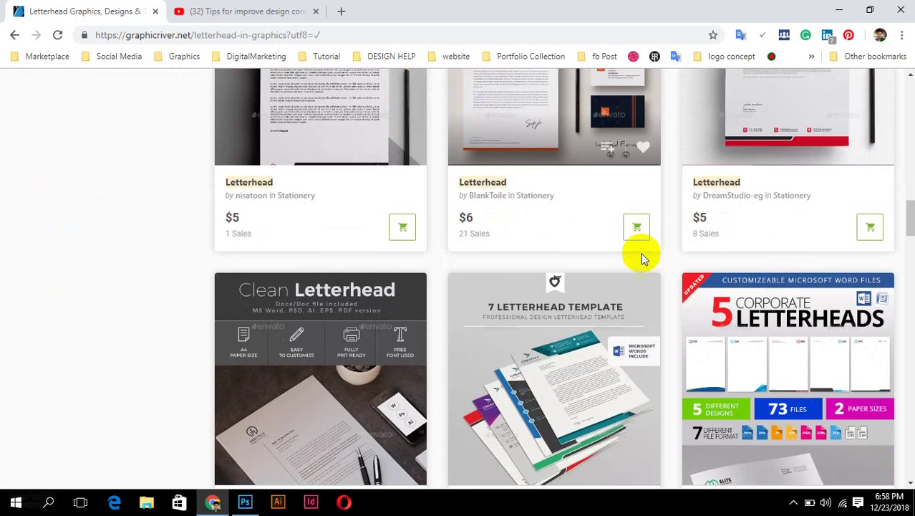
scroll(643, 260, down, 3)
scroll(642, 259, down, 3)
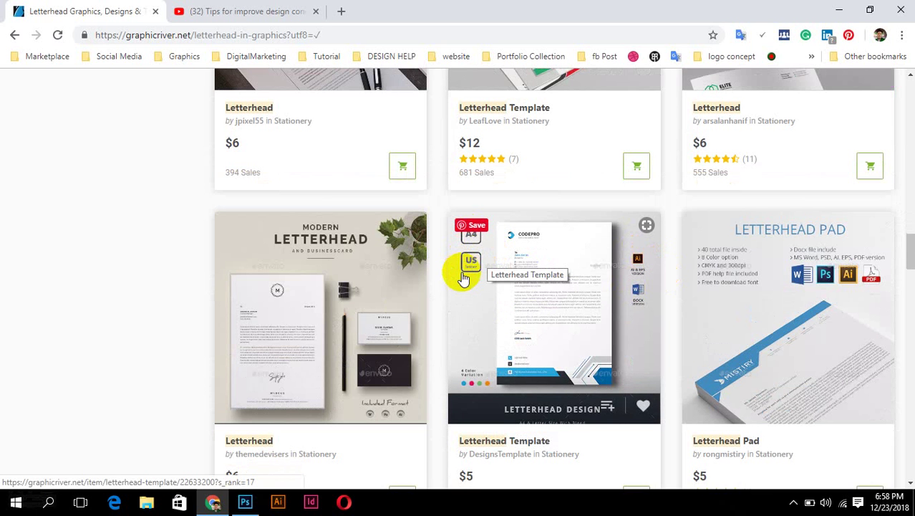
scroll(462, 276, down, 3)
scroll(492, 285, down, 3)
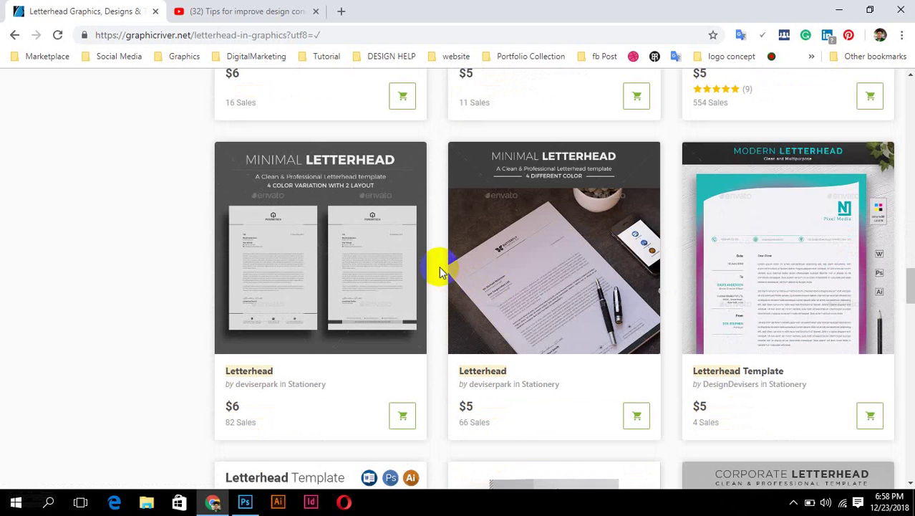
scroll(439, 271, down, 4)
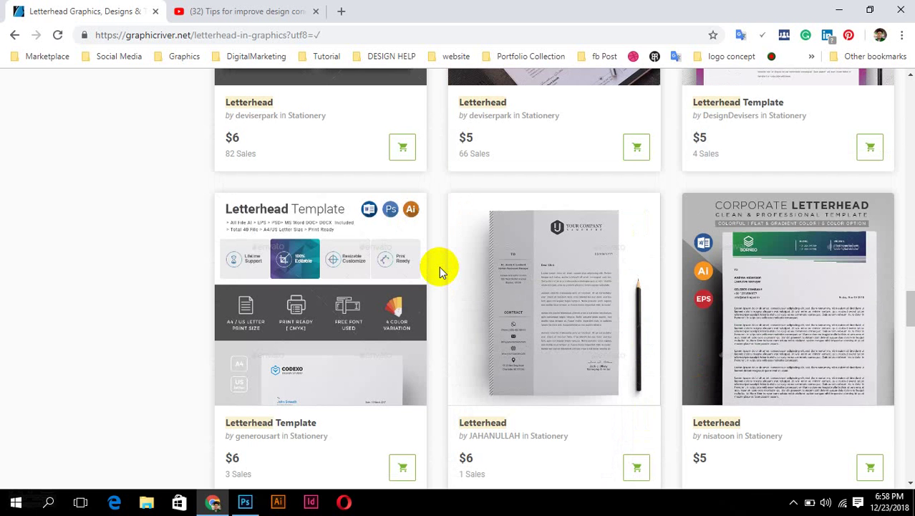
scroll(439, 271, down, 1)
scroll(440, 270, down, 3)
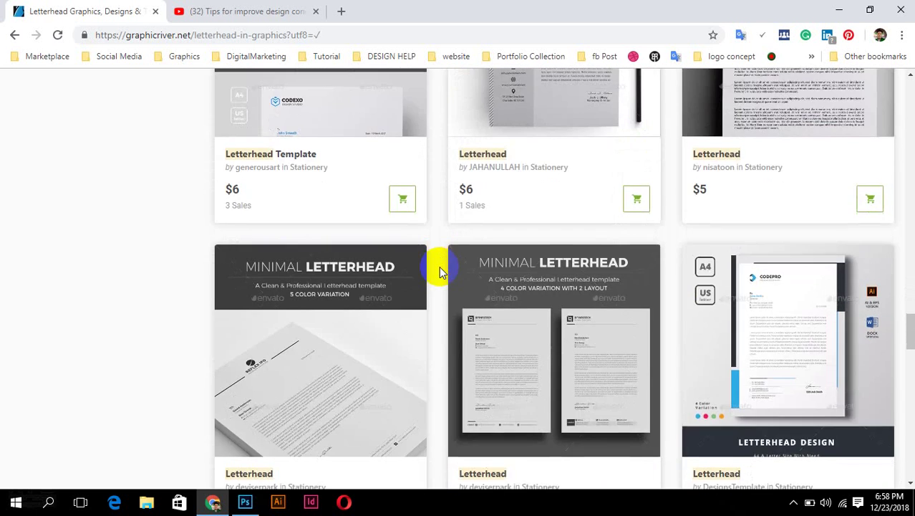
scroll(439, 271, down, 2)
scroll(439, 271, down, 5)
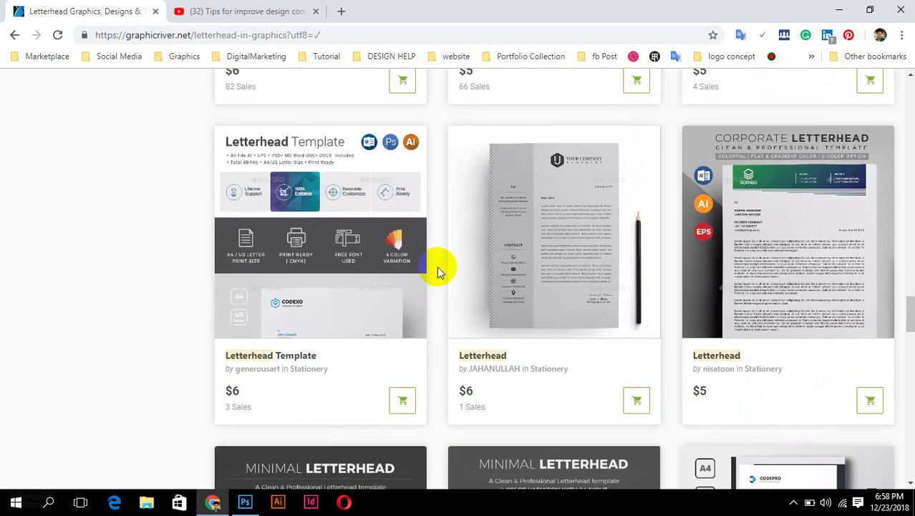
scroll(439, 271, down, 5)
scroll(439, 270, down, 5)
scroll(439, 270, up, 5)
scroll(439, 271, up, 5)
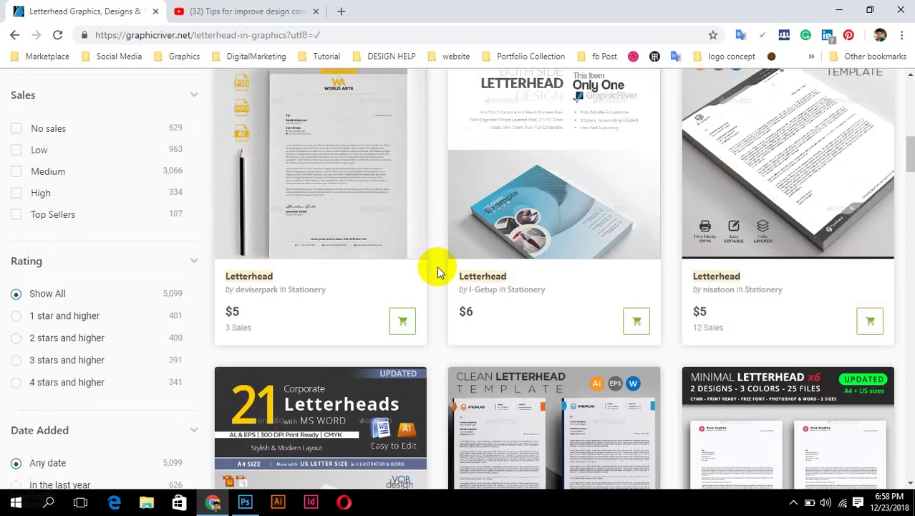
scroll(440, 271, up, 5)
scroll(439, 270, up, 5)
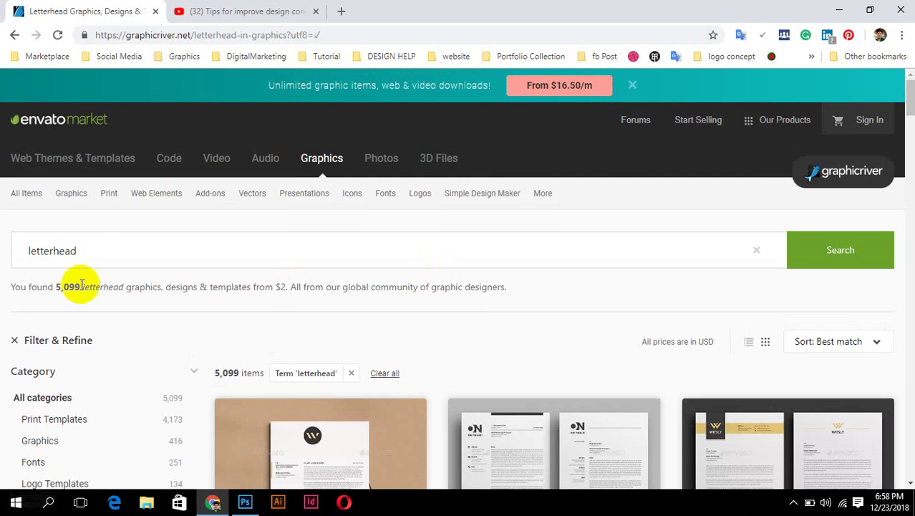
- Replace 'letterhead' with 'flyer', pick the flyer template suggestion and browse the results
click(96, 245)
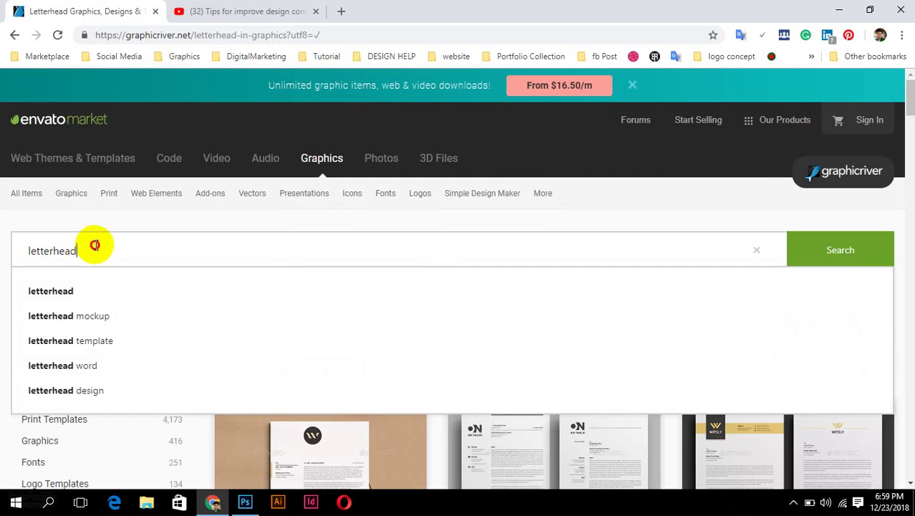
double_click(95, 245)
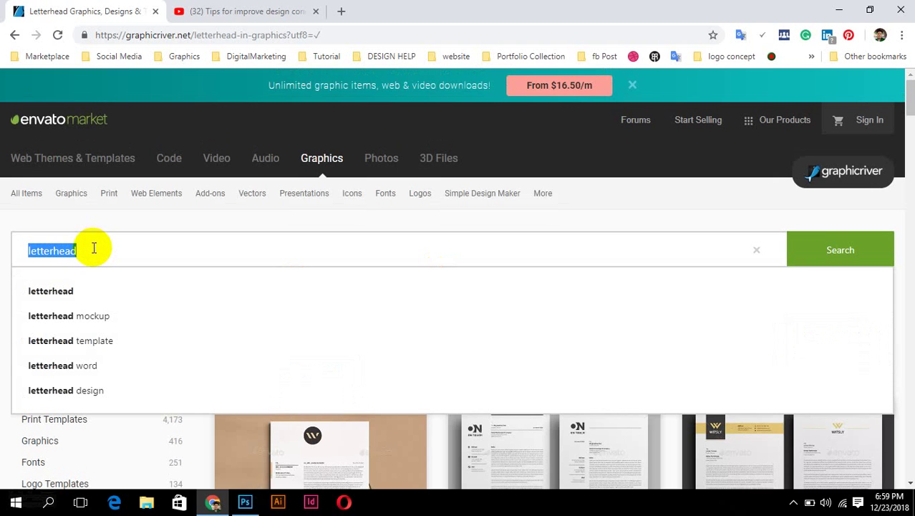
text(flyer)
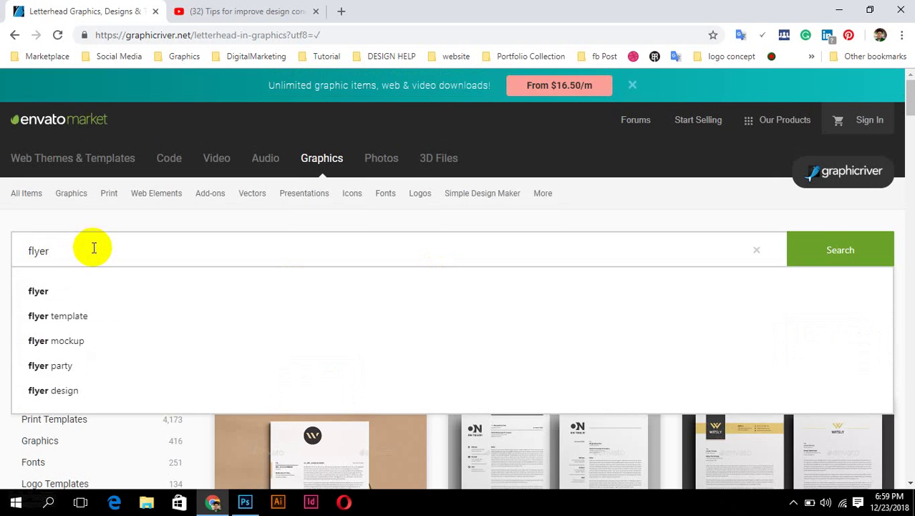
click(77, 315)
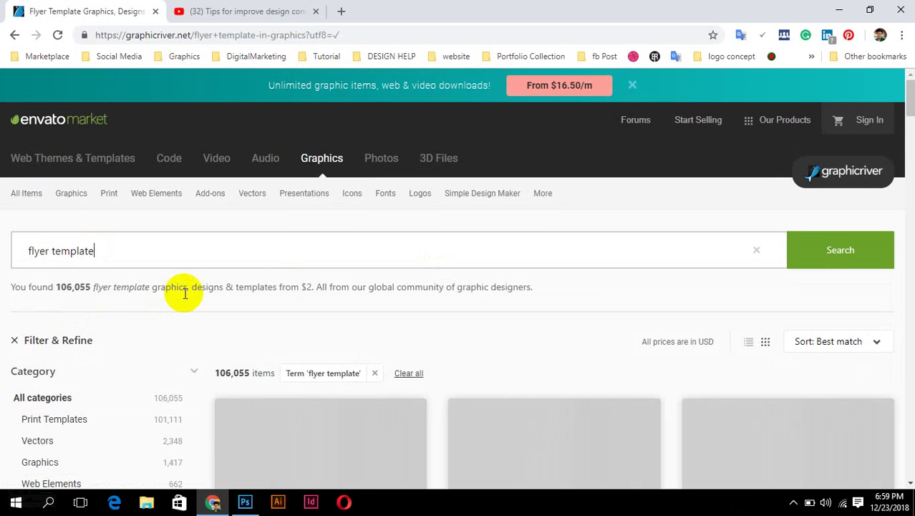
scroll(184, 294, down, 4)
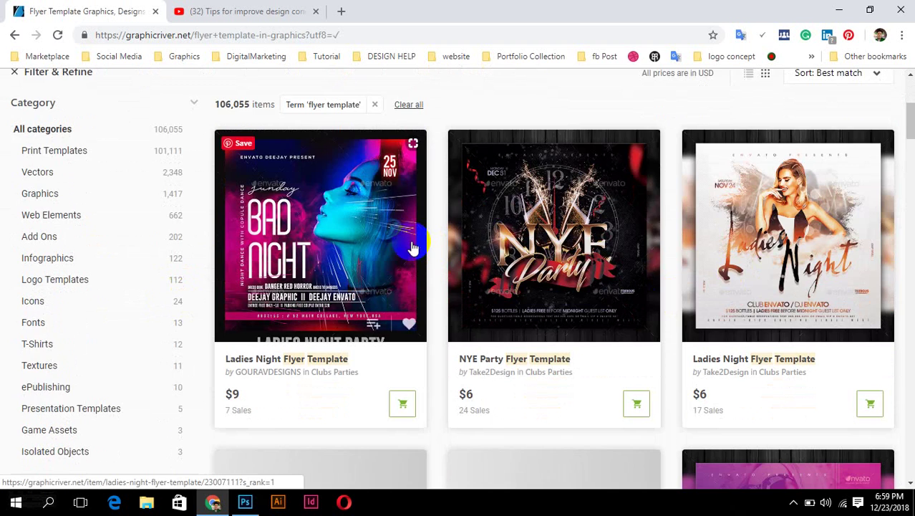
scroll(412, 247, down, 4)
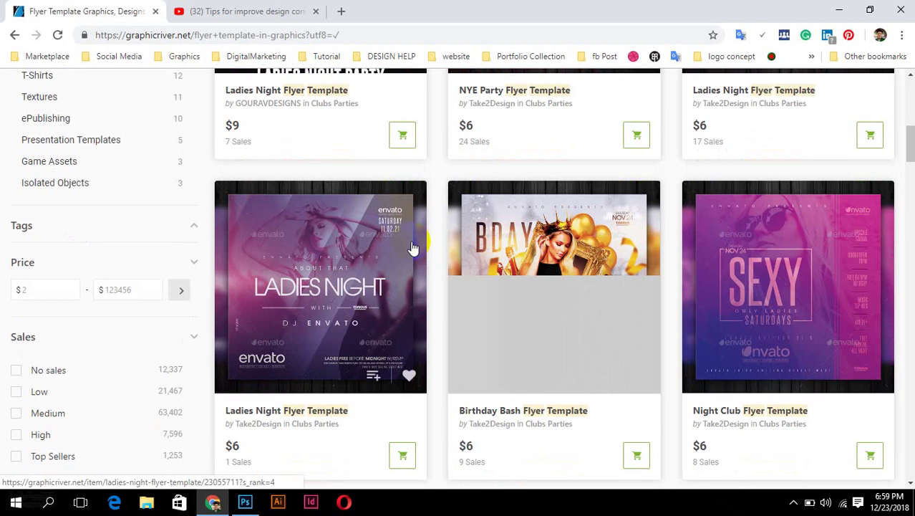
scroll(409, 245, up, 6)
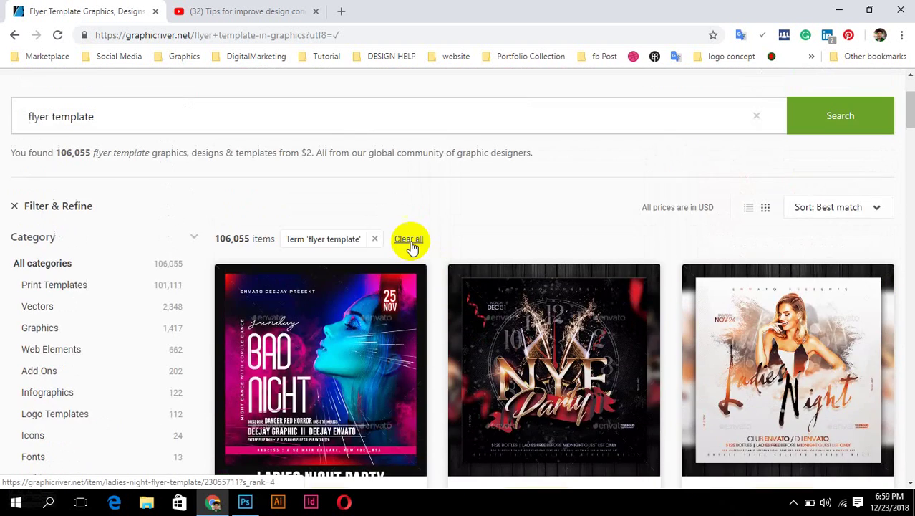
scroll(408, 241, up, 2)
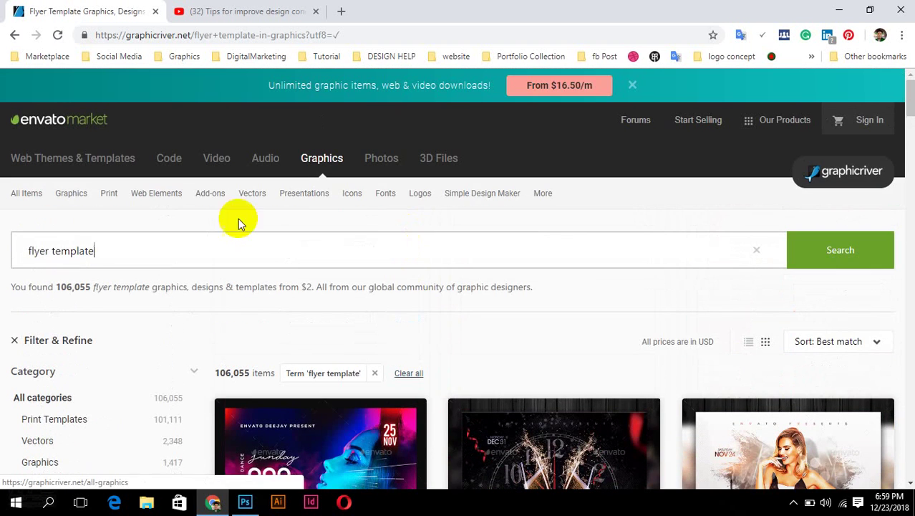
- Refine the search to 'corporate flyer template' and scroll through the results
click(29, 251)
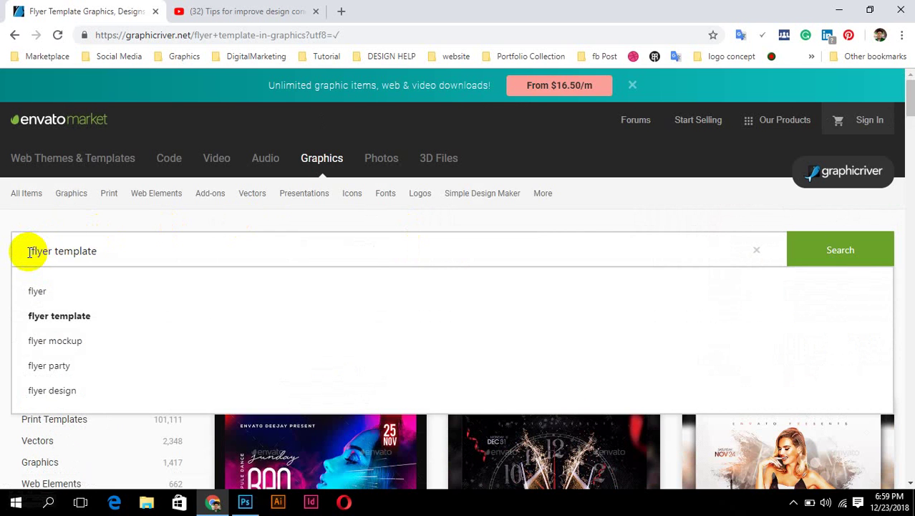
text(corp orate)
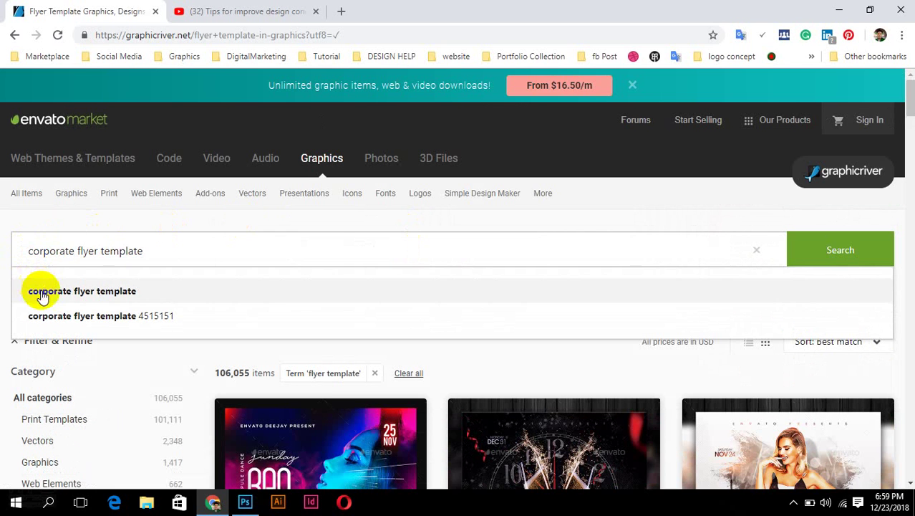
click(43, 291)
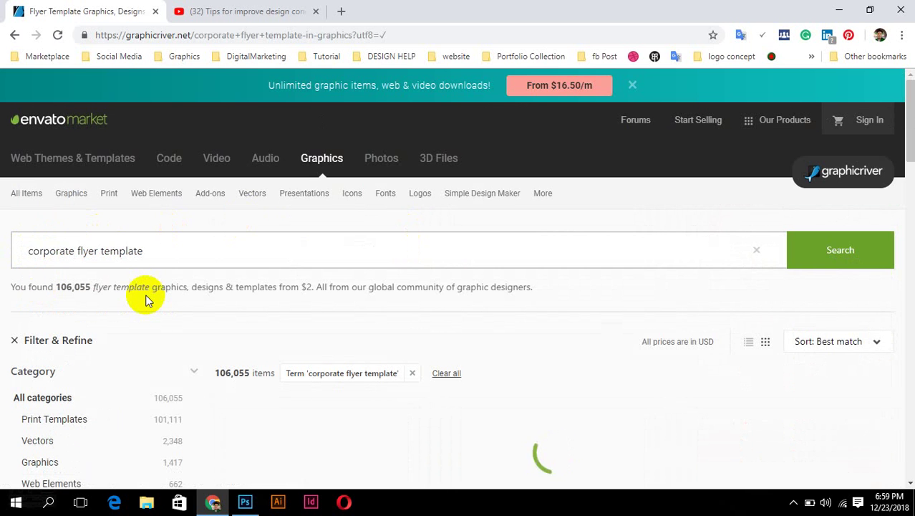
scroll(146, 299, down, 3)
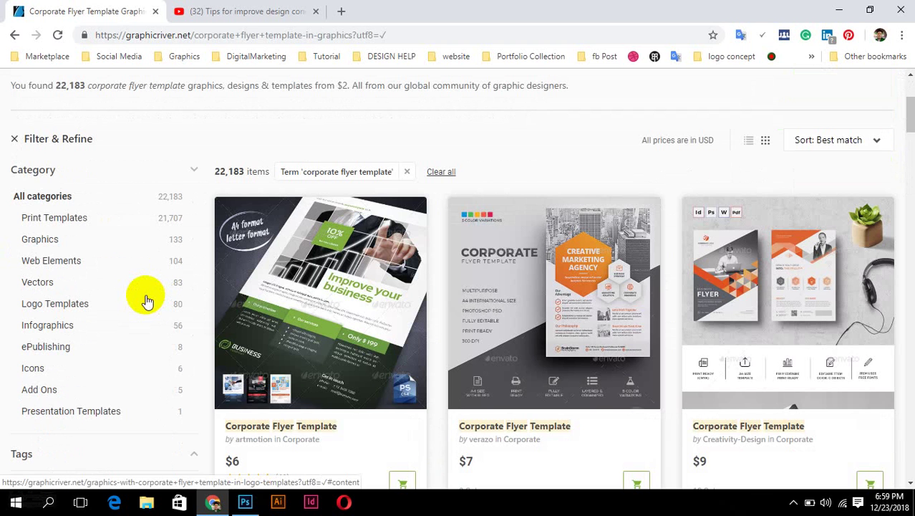
scroll(146, 300, down, 2)
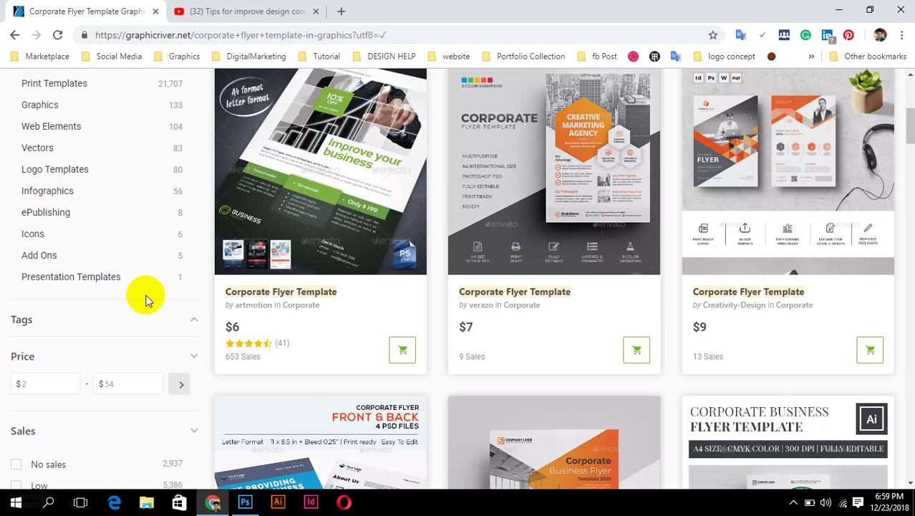
scroll(145, 299, down, 5)
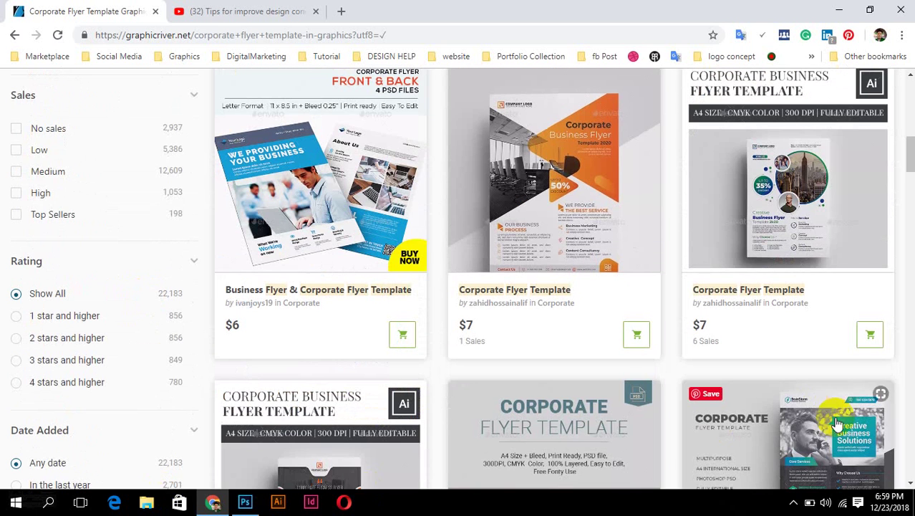